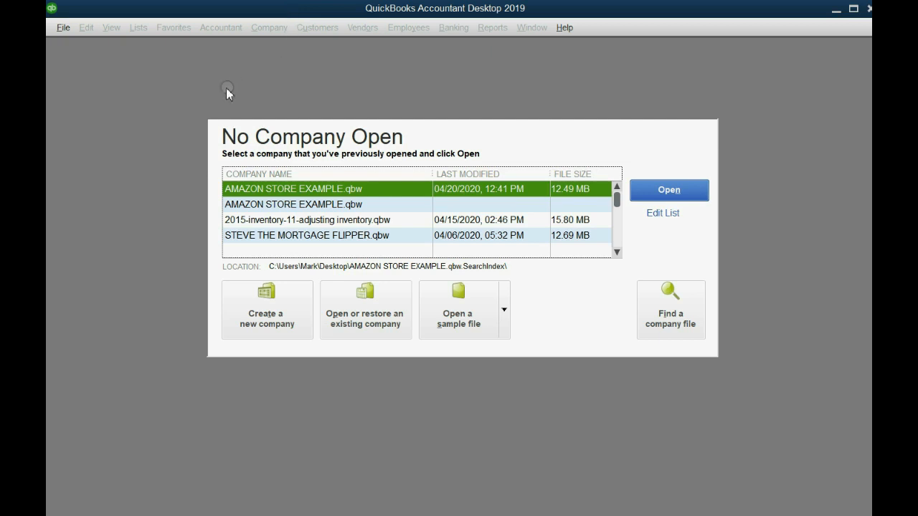
Step: Start a new company file through Express Start and enter My Amazon Co as the business name
click(61, 29)
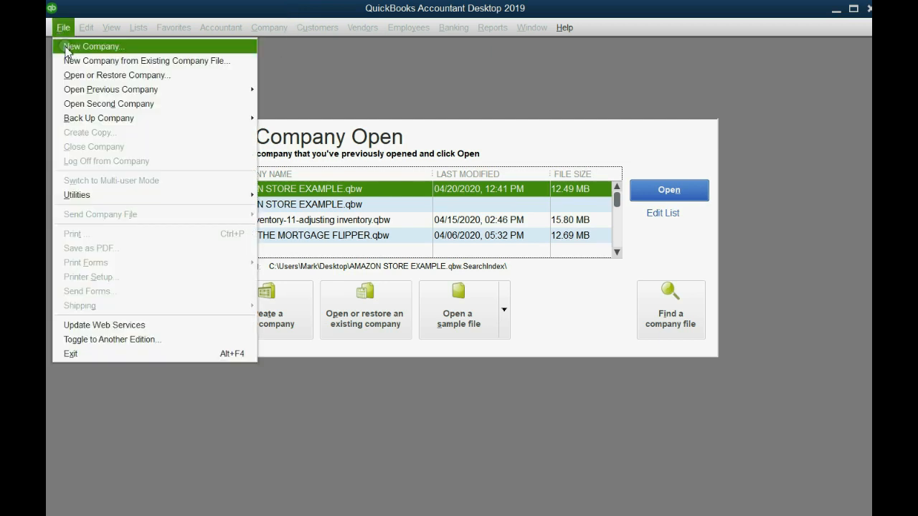
click(66, 48)
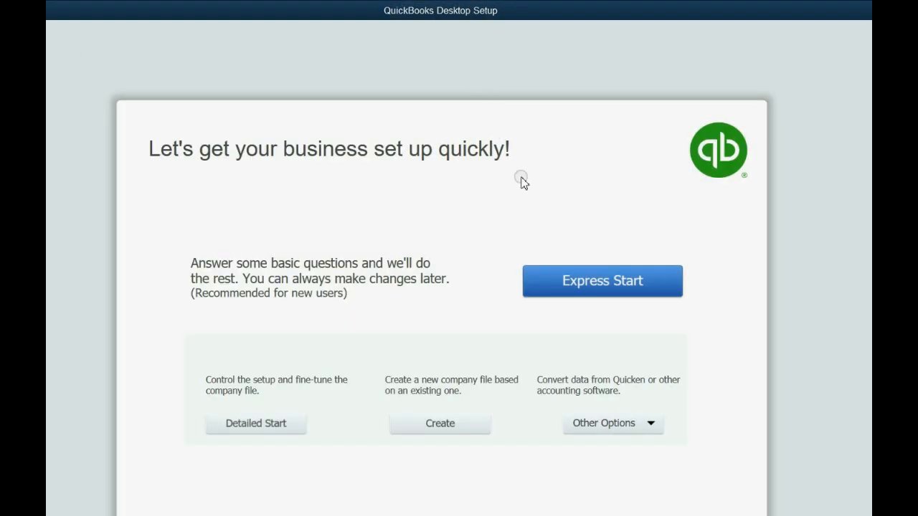
click(581, 286)
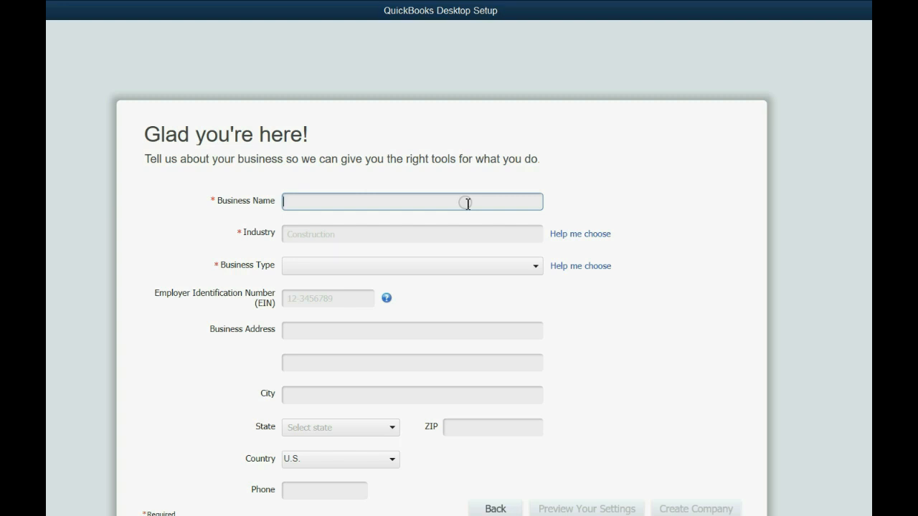
text(My Amazon Co)
Step: Choose Other/None as the industry and Other / None as the business type from their selection guides
click(574, 234)
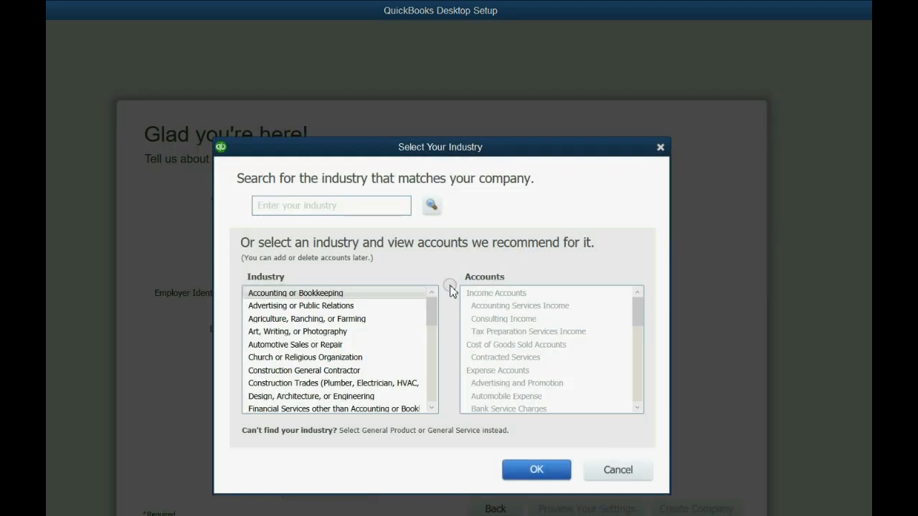
drag(430, 307, 416, 418)
click(358, 397)
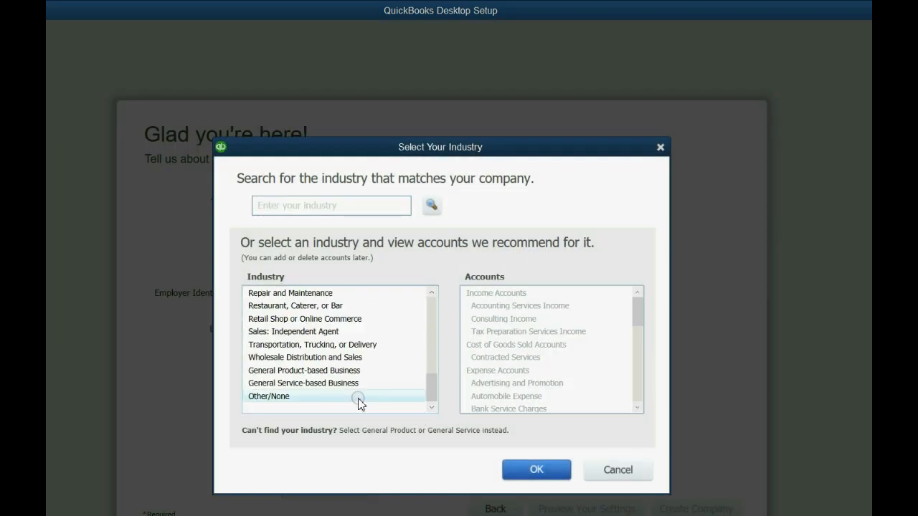
click(535, 471)
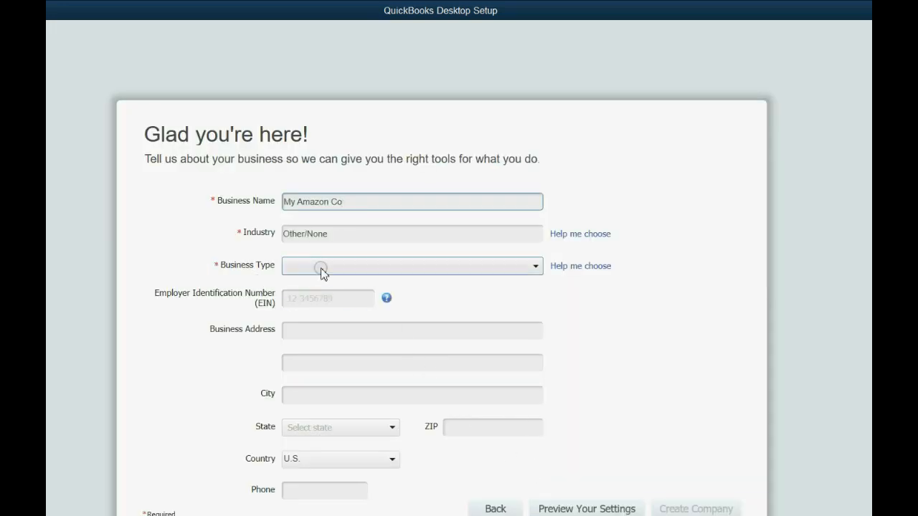
click(560, 277)
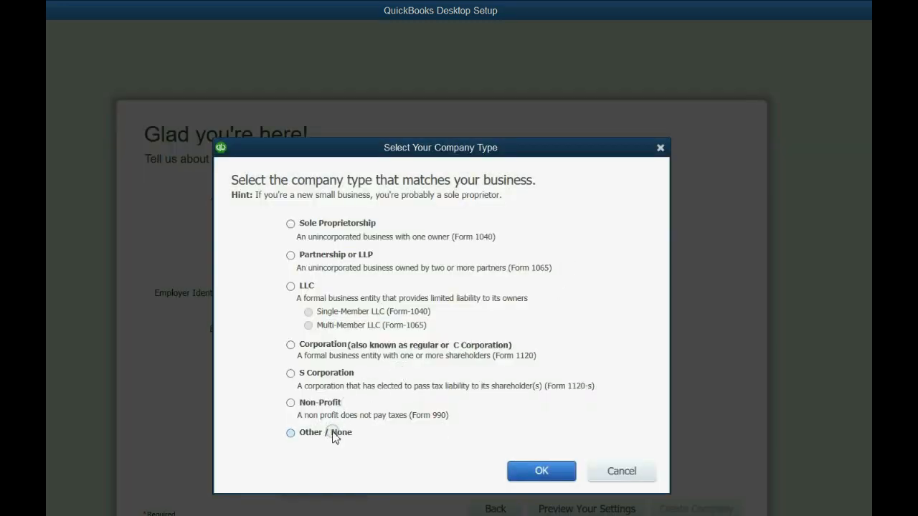
click(539, 473)
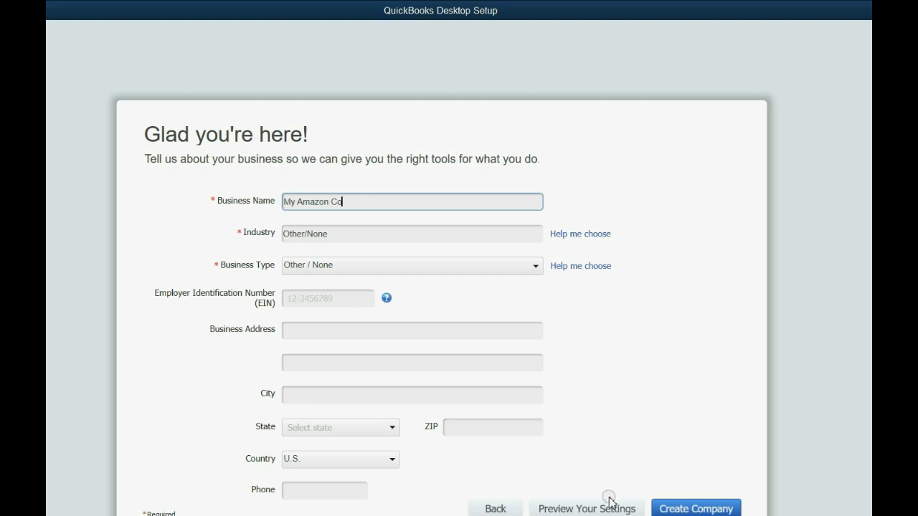
Step: Create the company file, start working without adding contacts, products or bank accounts, and close the Navigation Canceled window
click(682, 511)
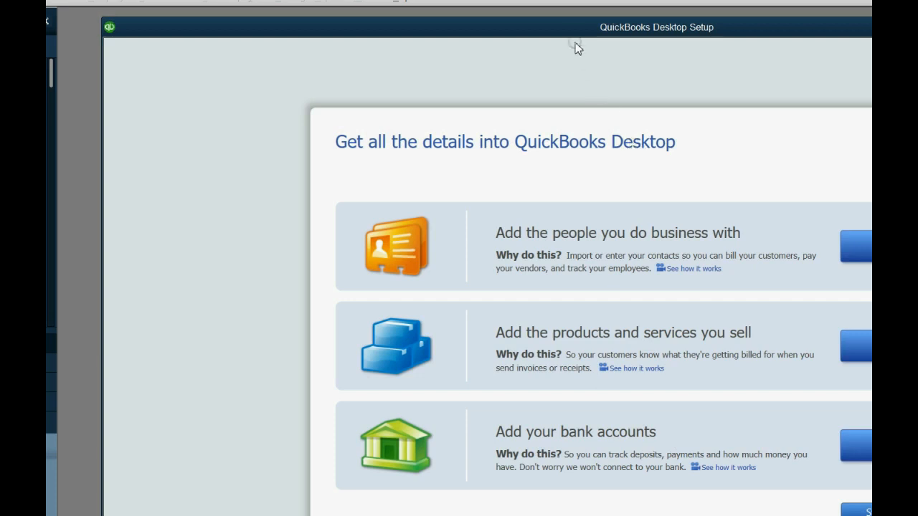
drag(571, 32, 415, 16)
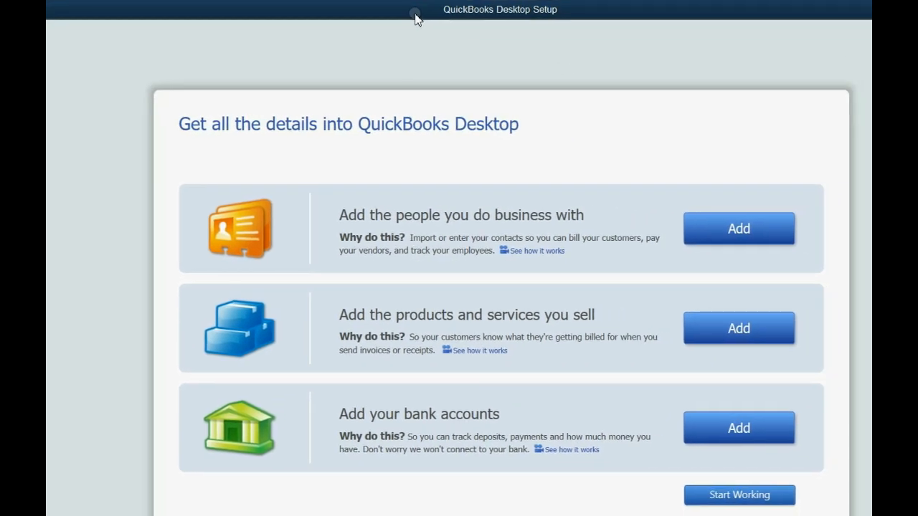
click(710, 494)
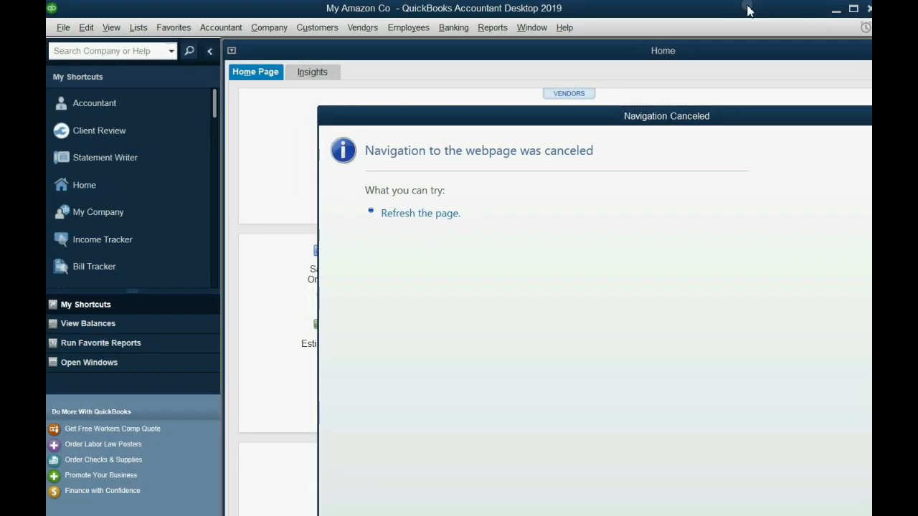
drag(687, 119, 486, 113)
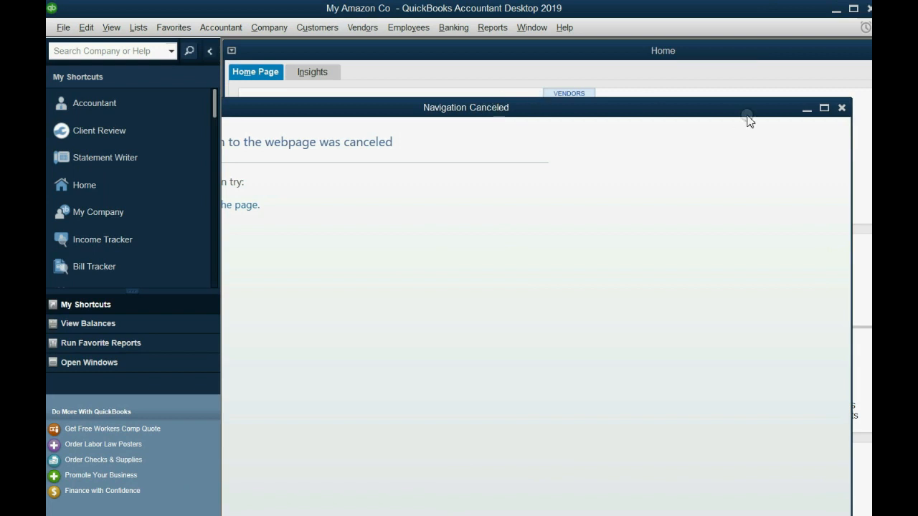
click(842, 108)
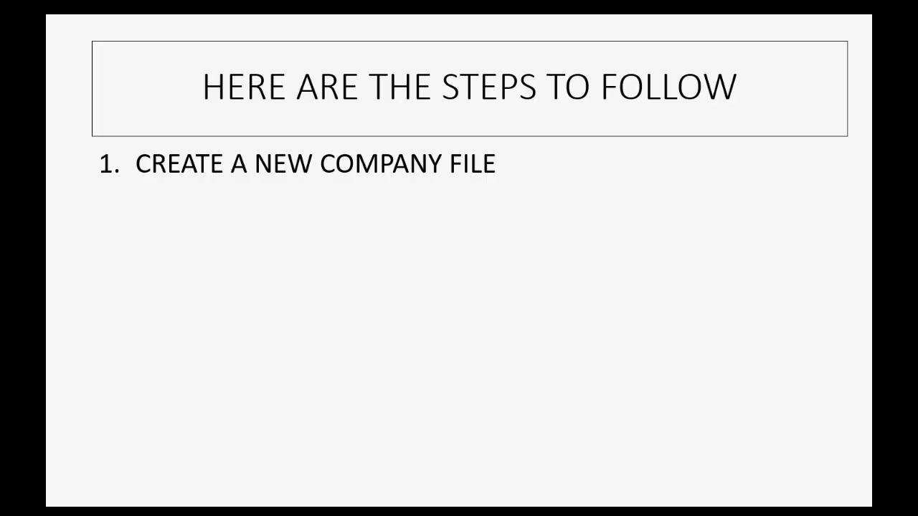
click(538, 412)
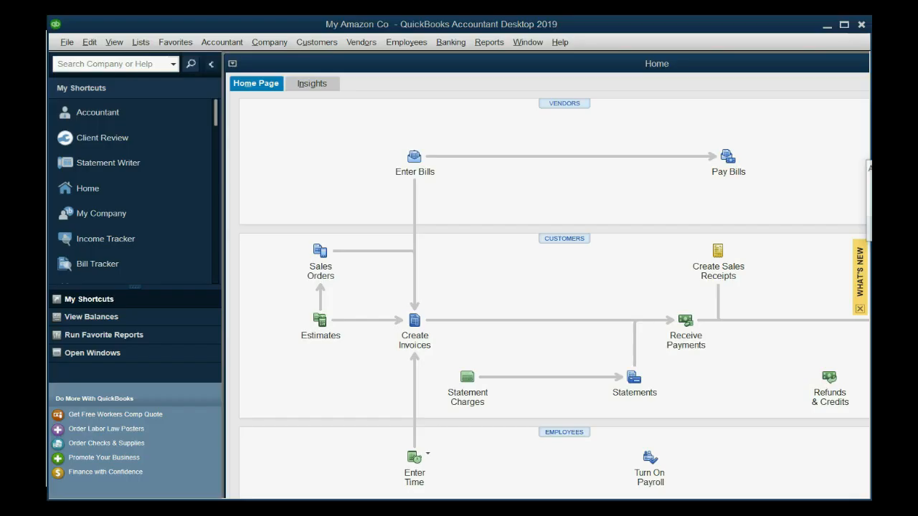
Step: Display the Product Information window for the company file to look up where the file is stored
click(831, 232)
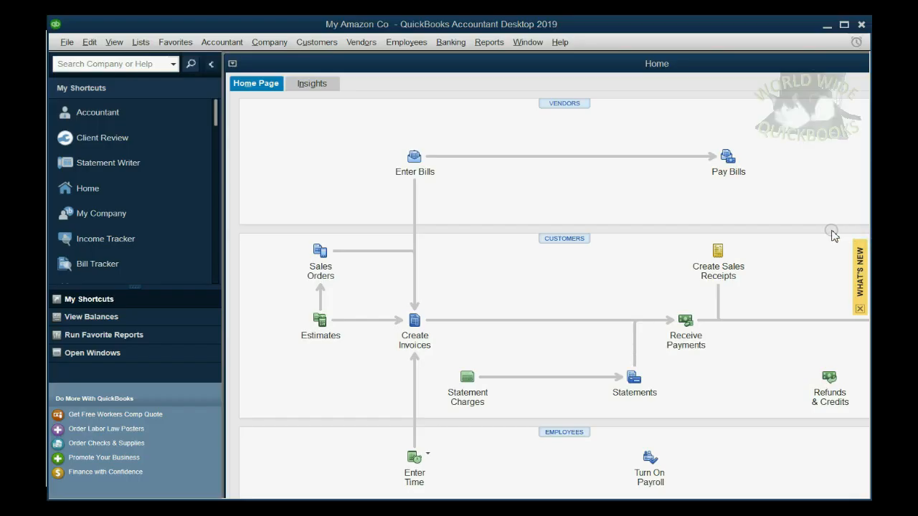
click(627, 26)
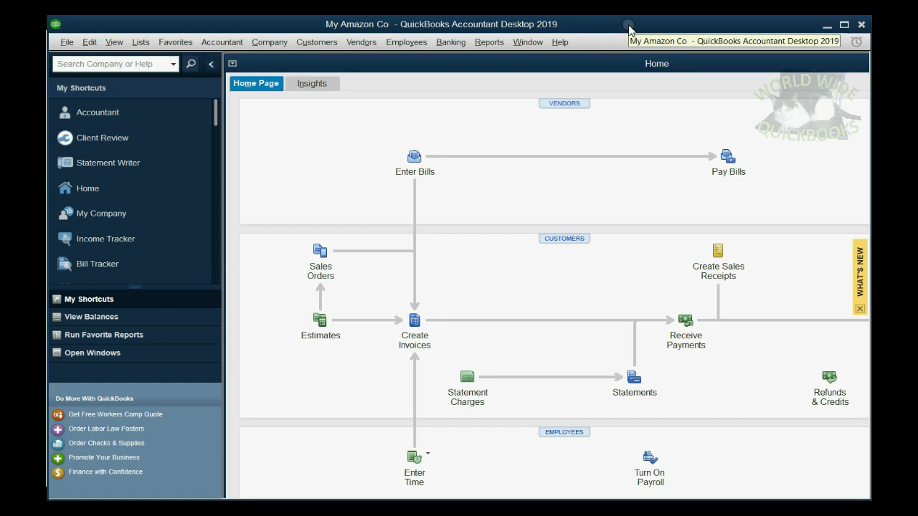
key(F2)
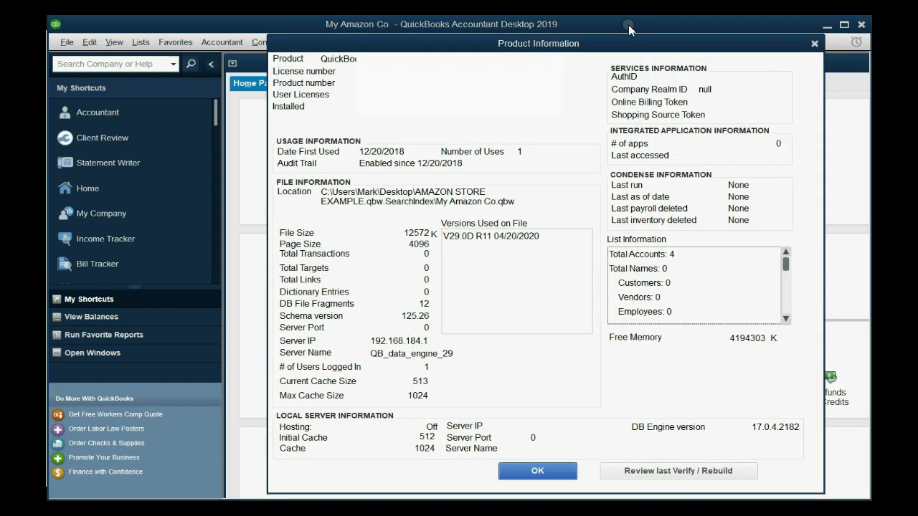
drag(618, 46, 566, 40)
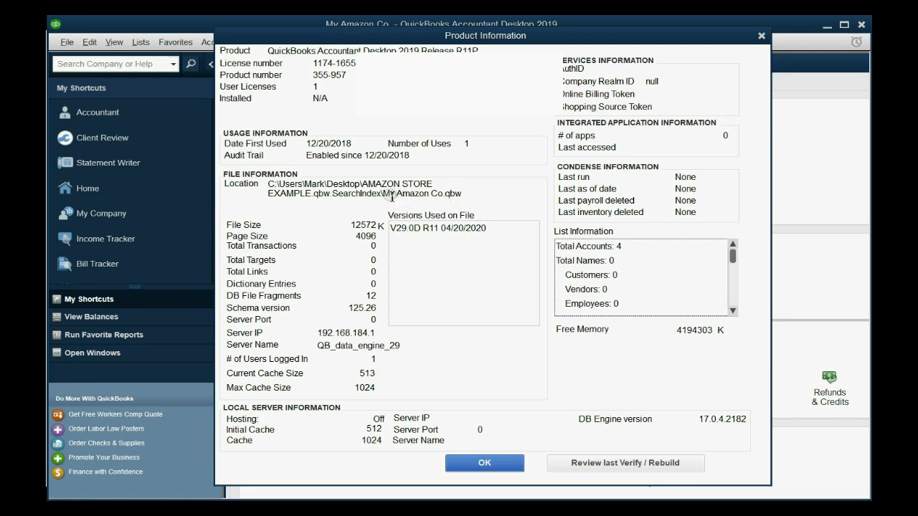
Step: Copy the folder path of the company file from its Location entry, leaving out the file name My Amazon Co.qbw
drag(387, 194, 461, 193)
drag(383, 194, 271, 185)
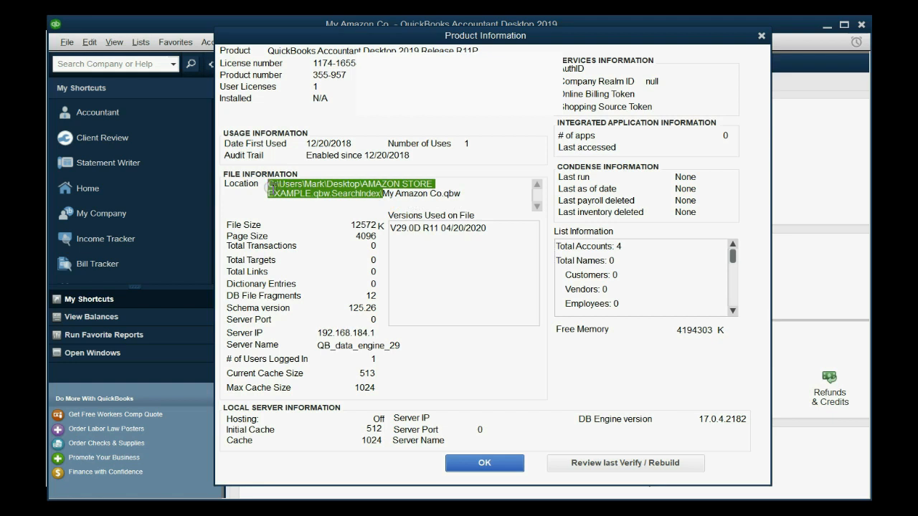
right_click(271, 185)
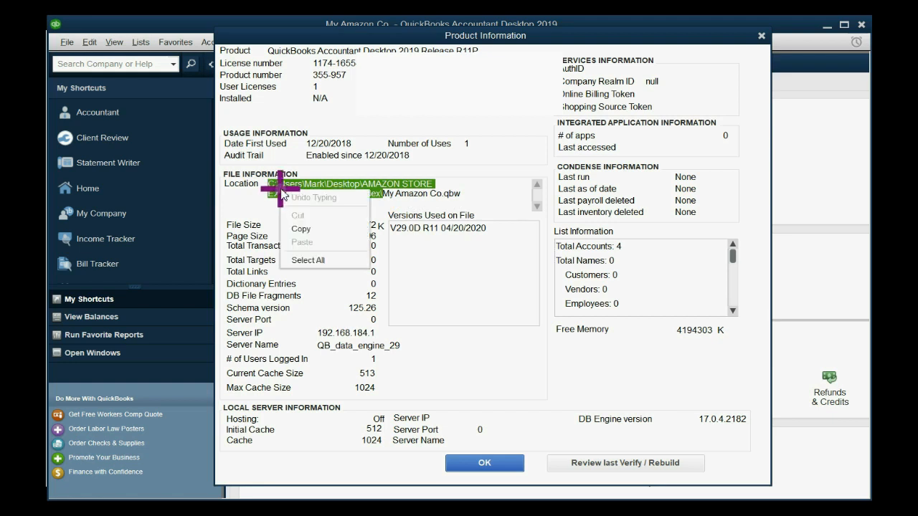
click(301, 222)
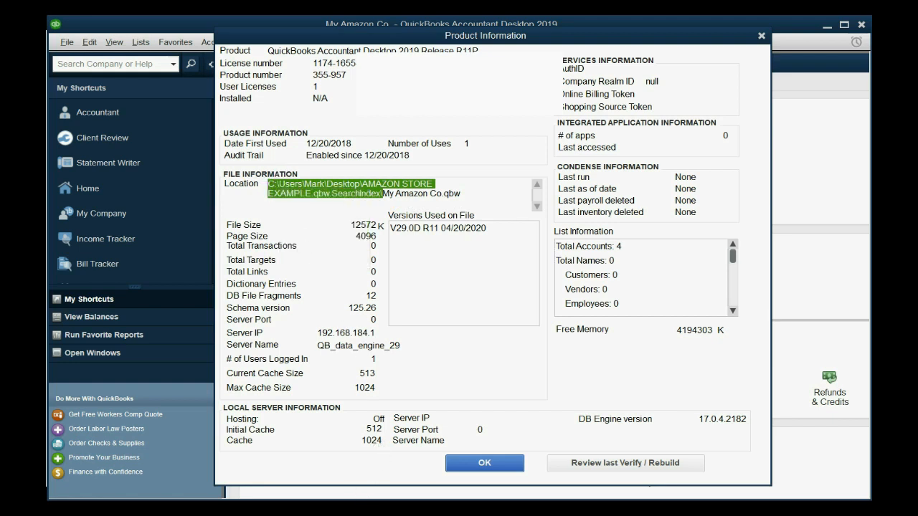
Step: Switch to File Explorer, go to the copied folder path and select the My Amazon Co company file
key(super+e)
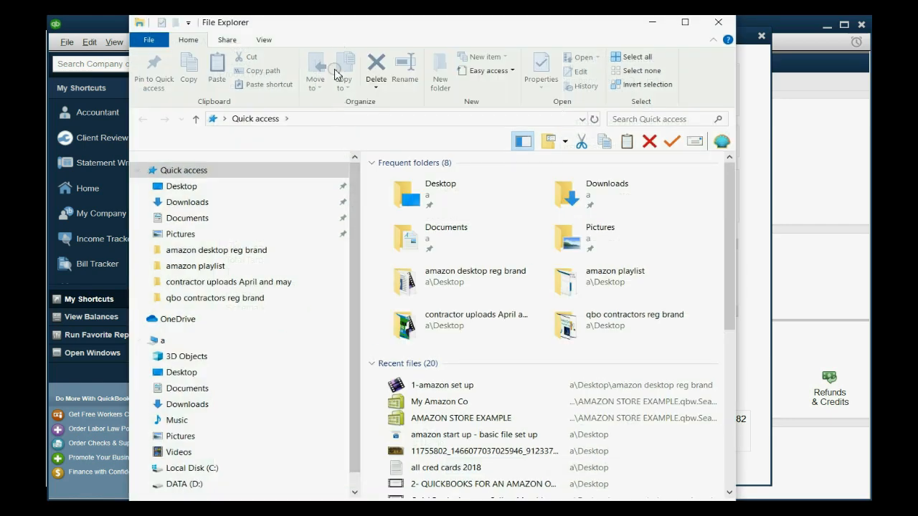
click(303, 116)
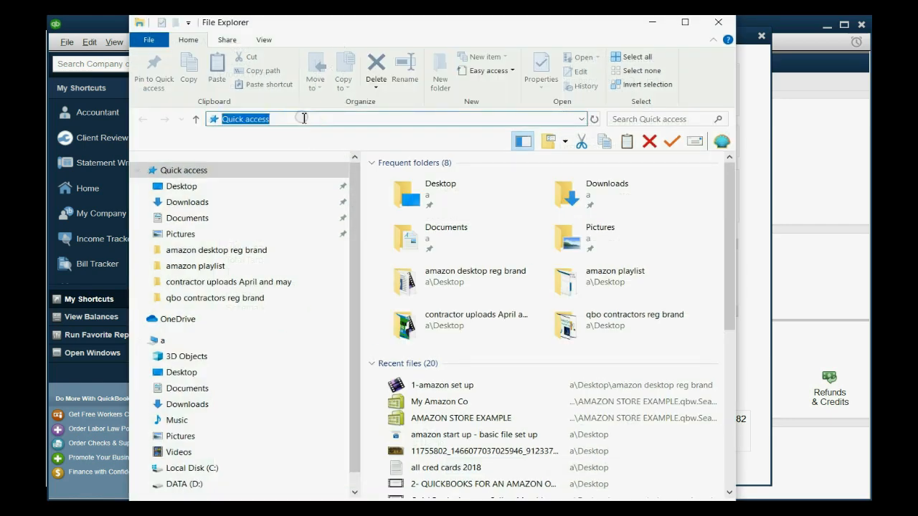
right_click(304, 117)
click(329, 174)
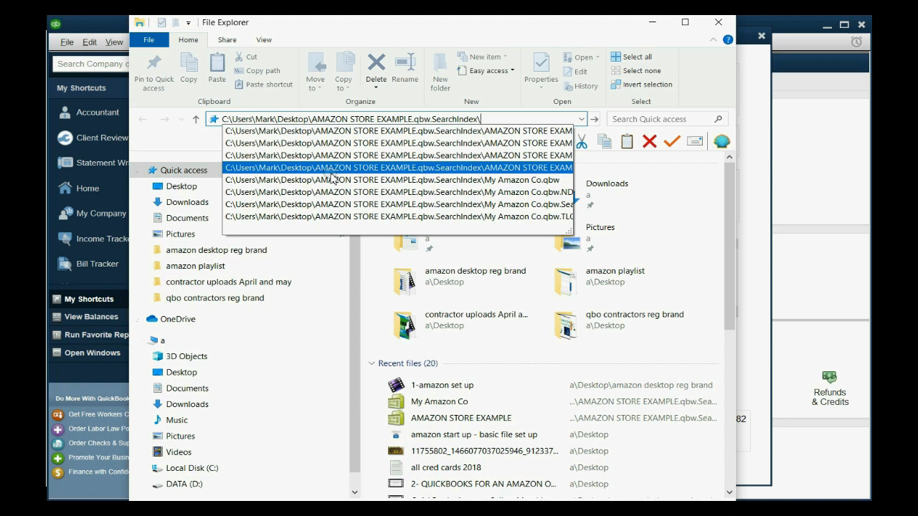
key(Return)
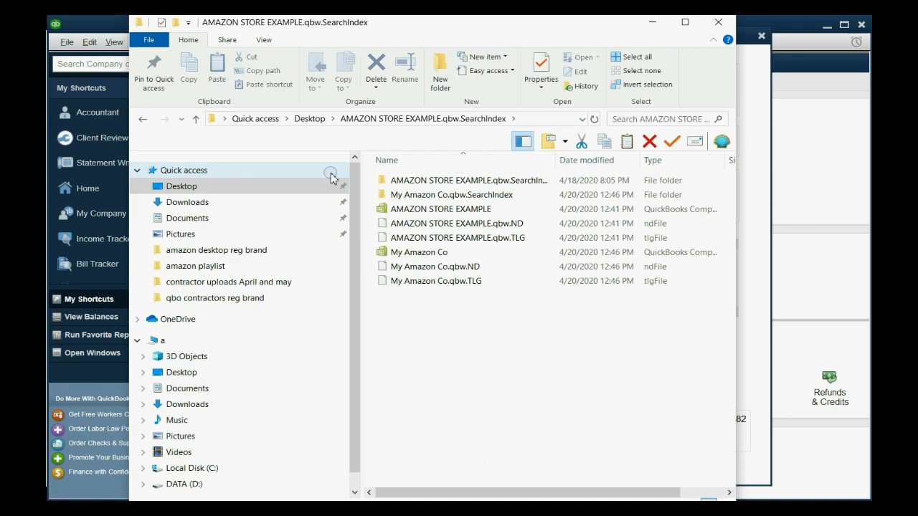
click(435, 255)
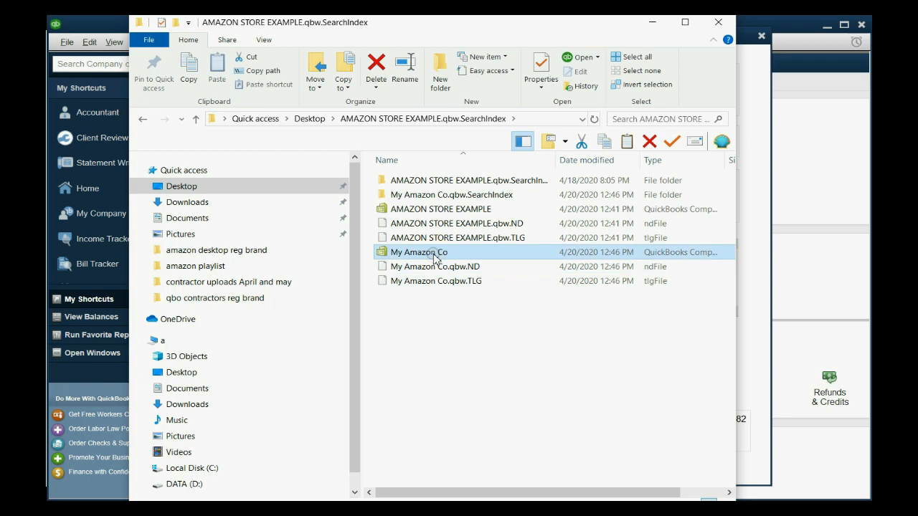
drag(434, 260, 547, 270)
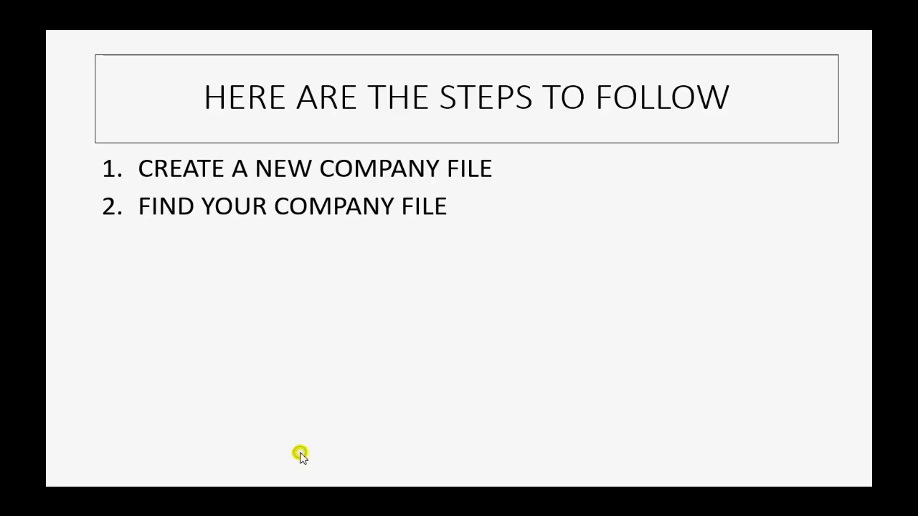
click(301, 454)
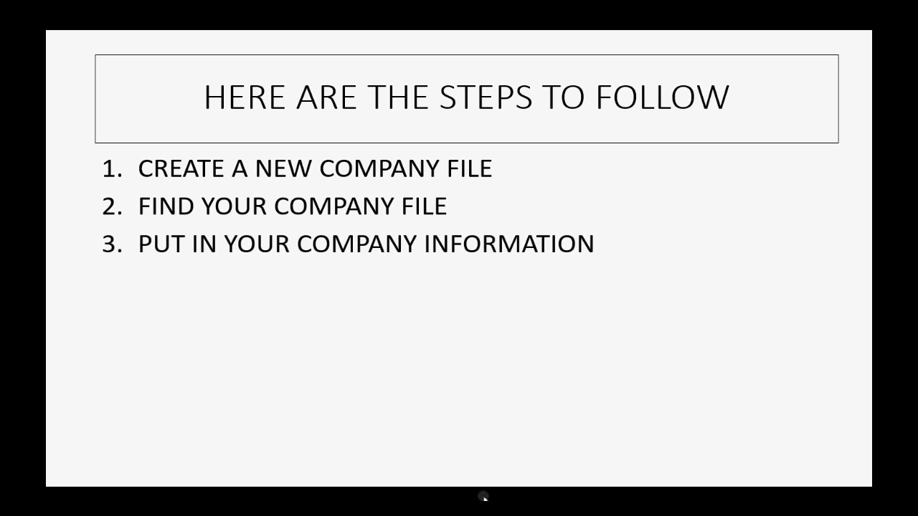
Step: Switch back to QuickBooks and close the Product Information window
mouse_move(673, 510)
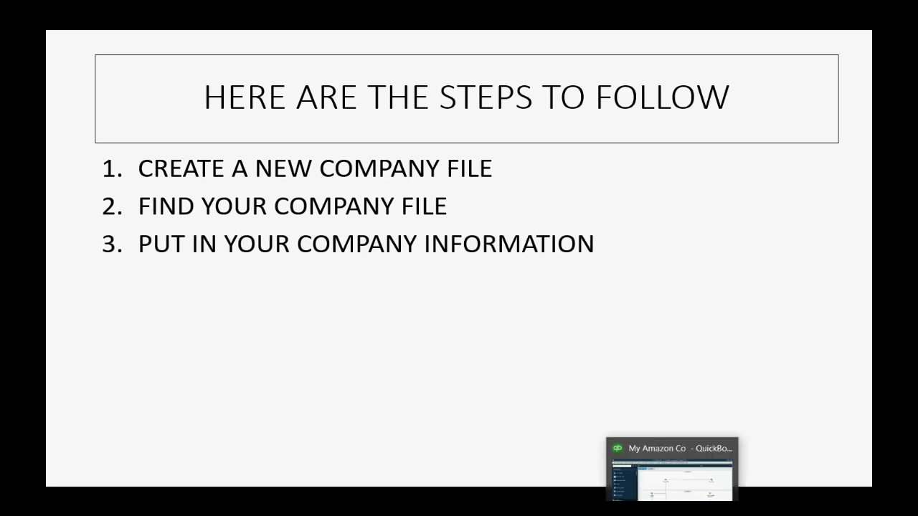
click(672, 473)
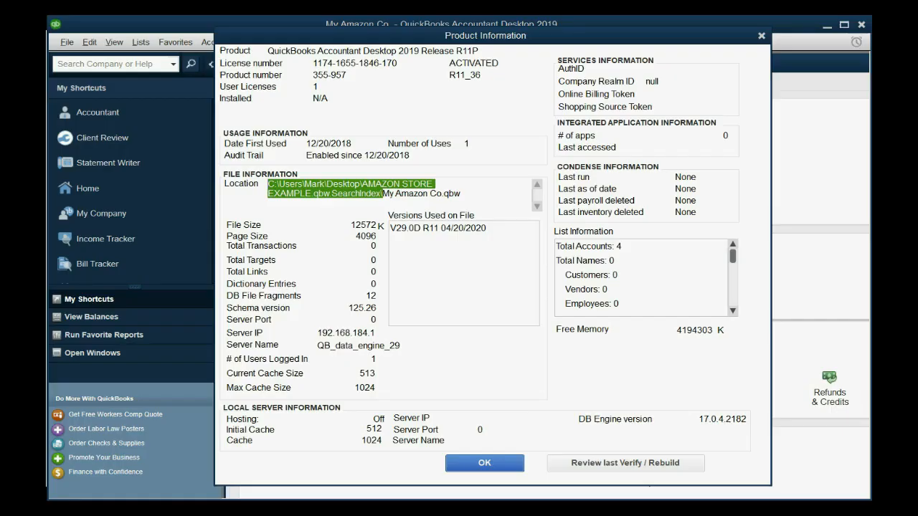
click(764, 36)
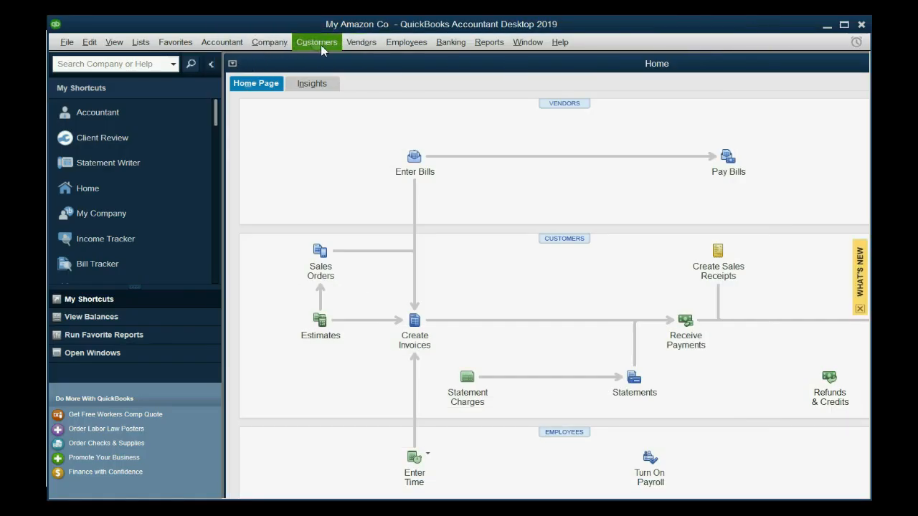
Step: Open the My Company window with the company information of My Amazon Co
click(284, 45)
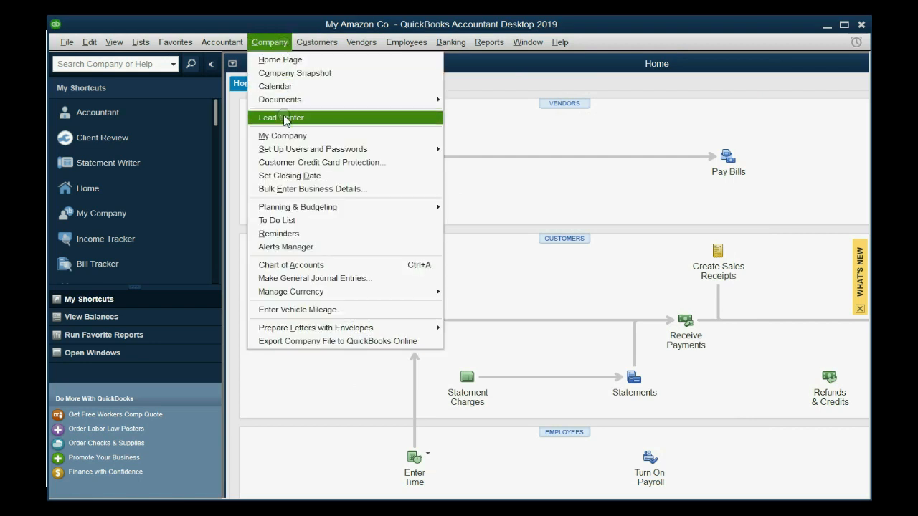
click(283, 136)
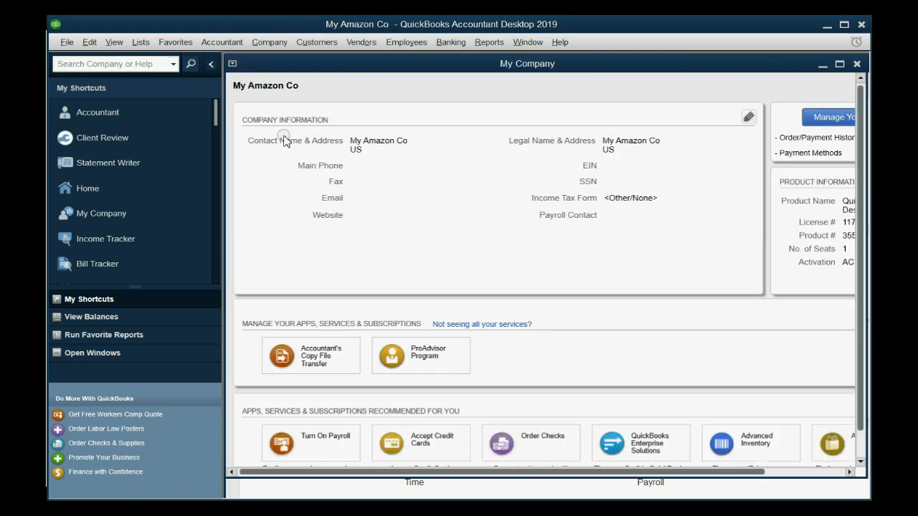
mouse_move(448, 64)
mouse_down()
mouse_move(407, 69)
mouse_move(448, 65)
mouse_up()
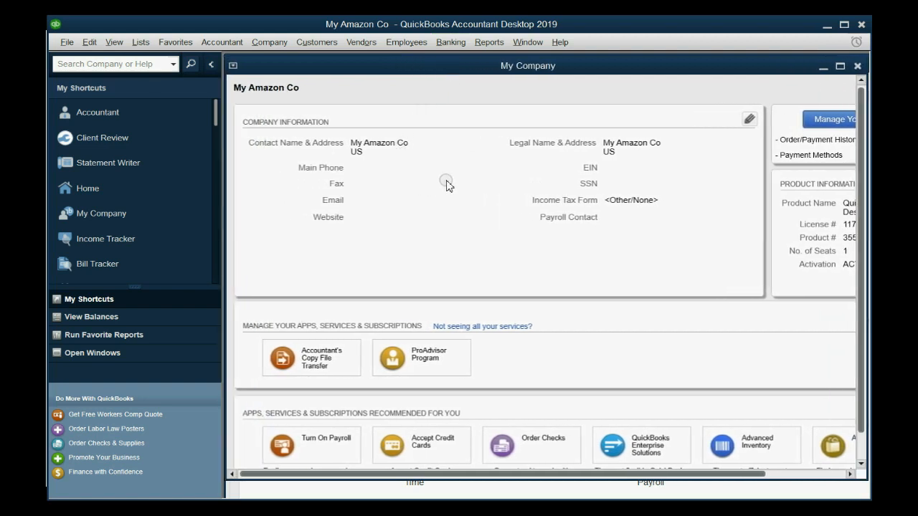
mouse_move(523, 65)
mouse_down()
mouse_move(537, 67)
mouse_move(529, 69)
mouse_up()
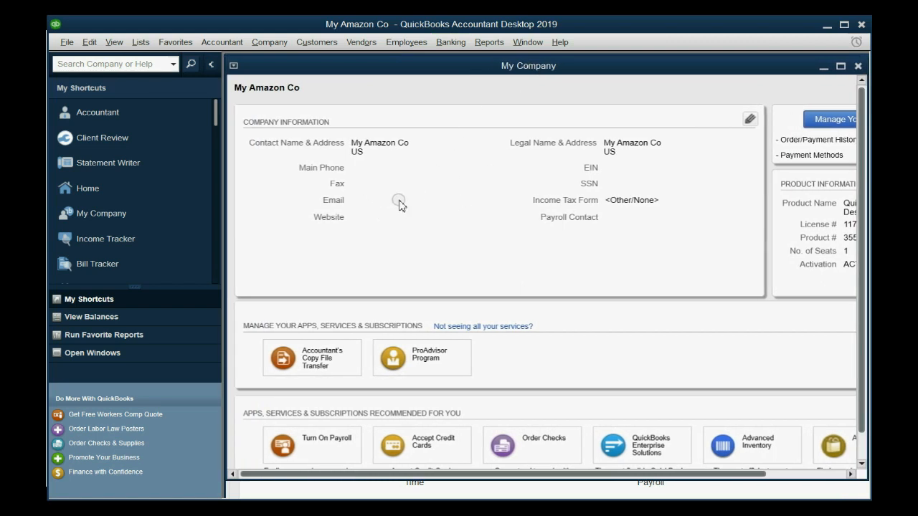
Step: Open the company information for editing and enter the placeholder text xoxoxo as the contact address
click(749, 121)
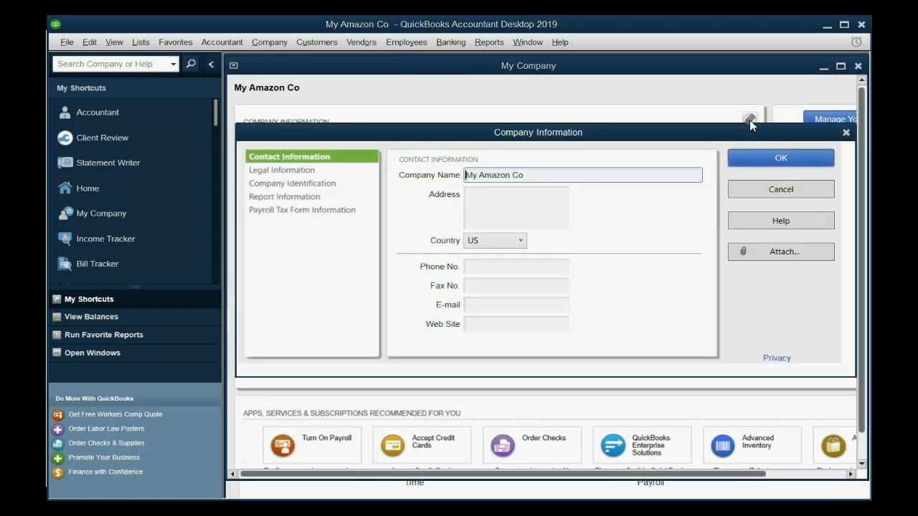
drag(667, 132, 646, 134)
click(540, 171)
click(529, 200)
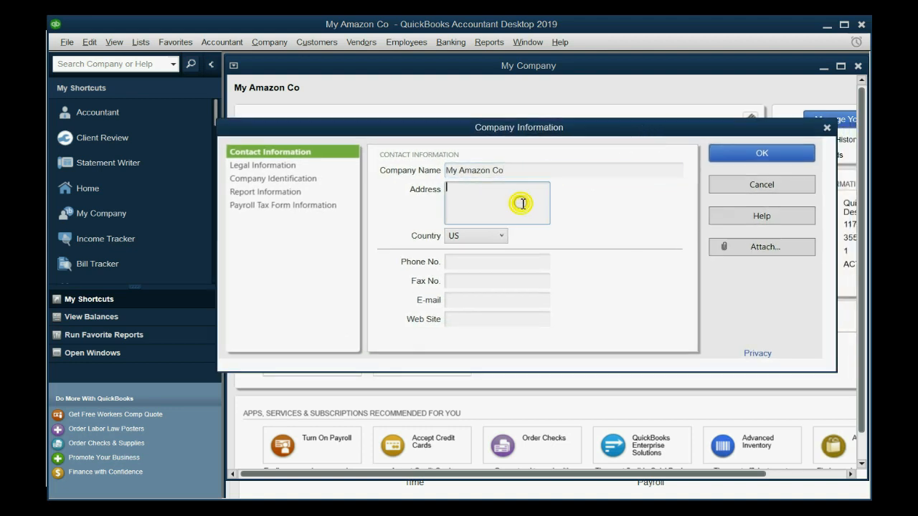
text(xoxoxo)
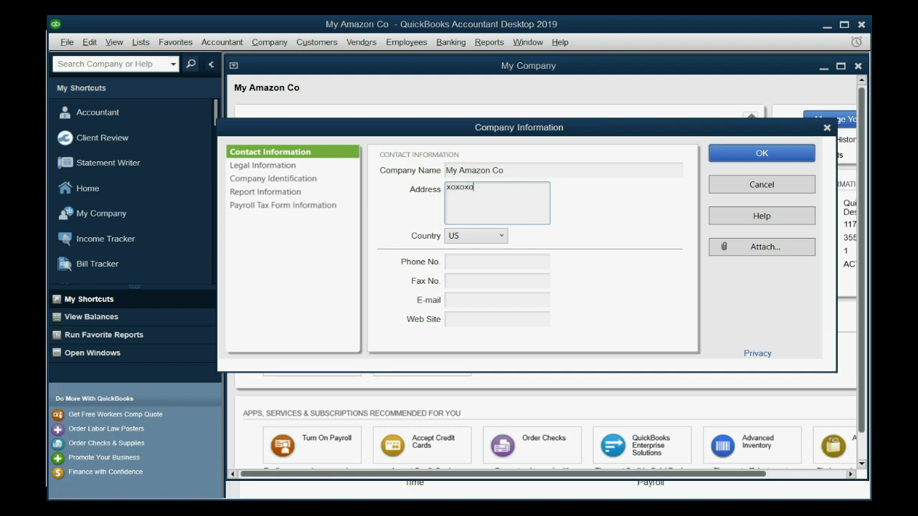
drag(485, 188, 449, 191)
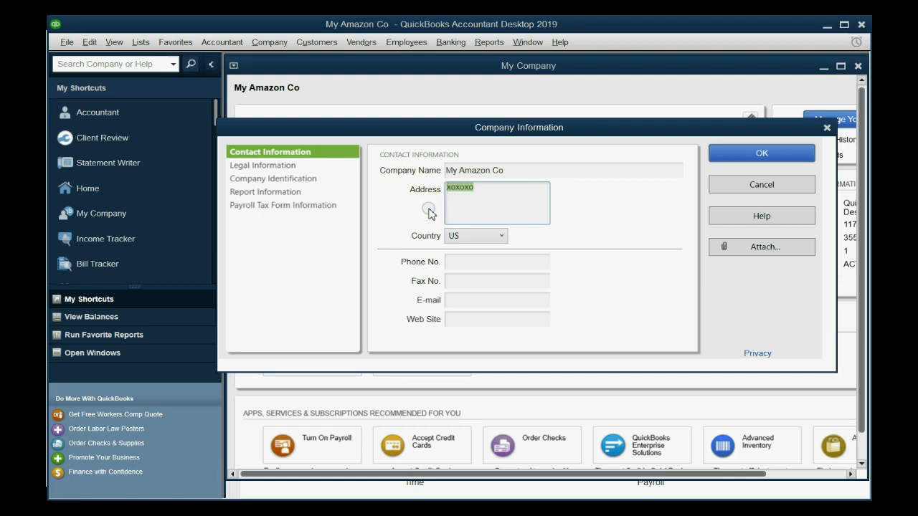
click(429, 209)
Step: Review the Payroll Tax Form Information and Company Identification sections and save the company information, declining to update the legal address
click(322, 206)
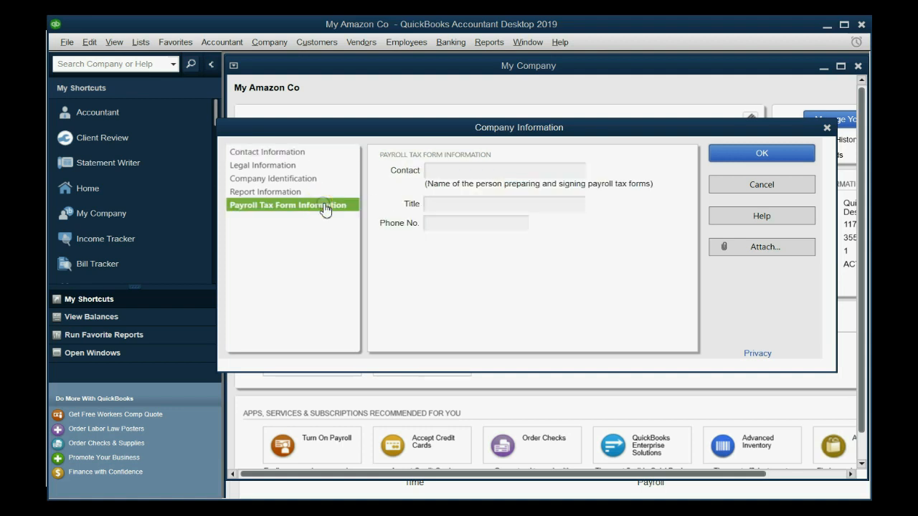
click(299, 180)
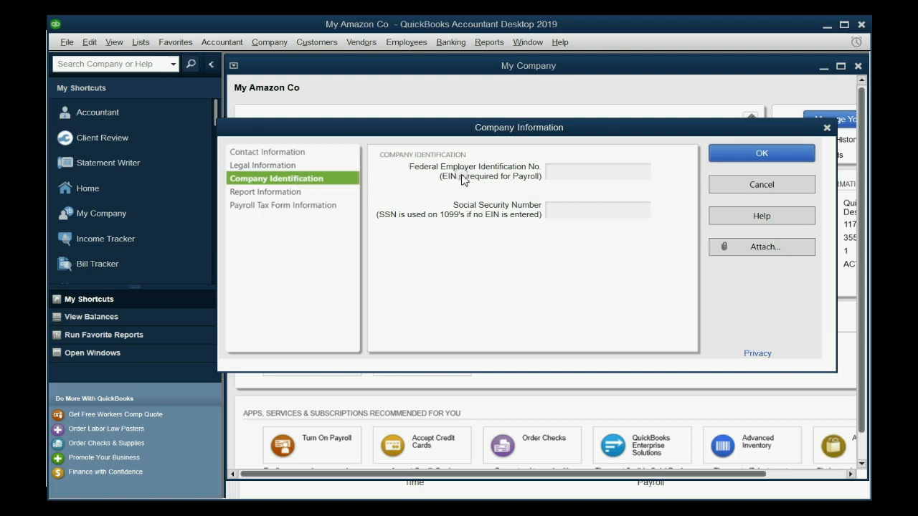
click(715, 153)
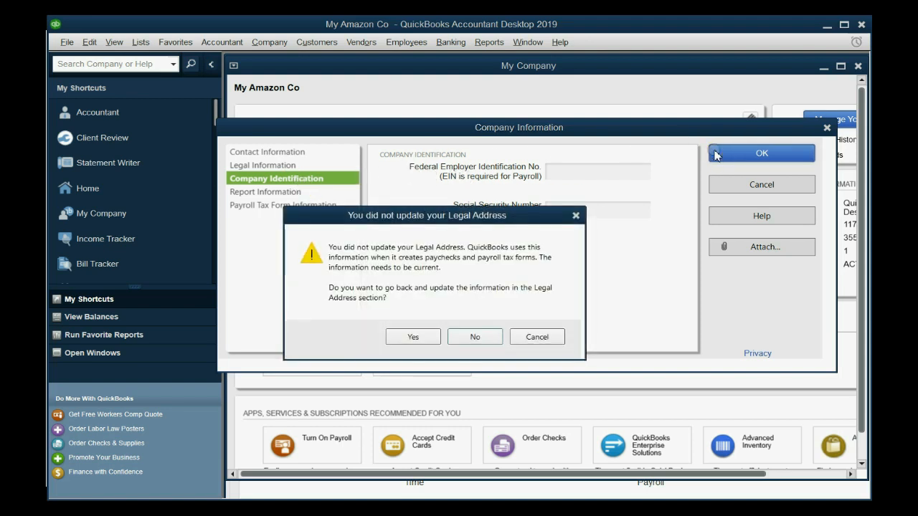
click(498, 339)
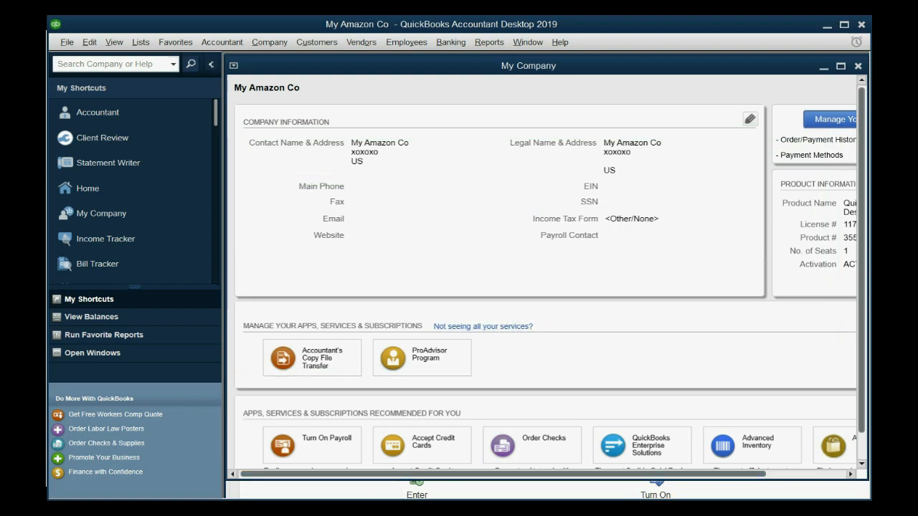
click(302, 465)
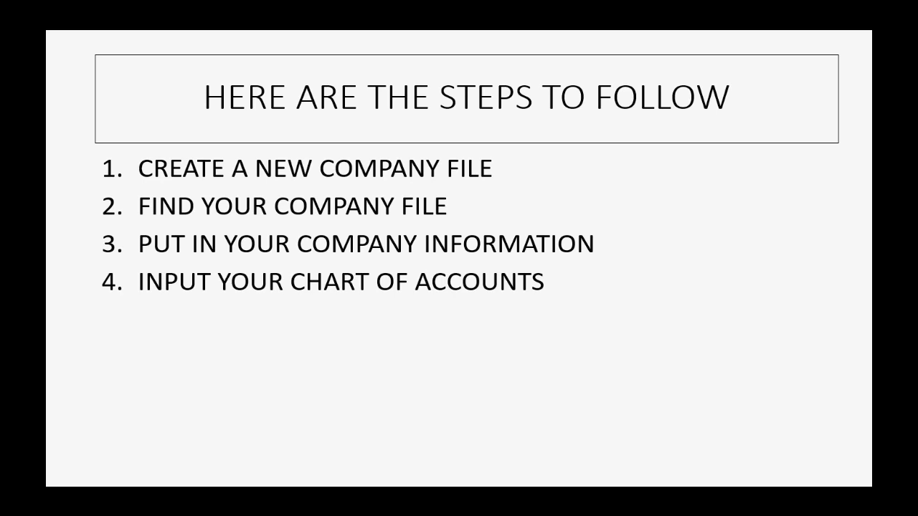
click(600, 401)
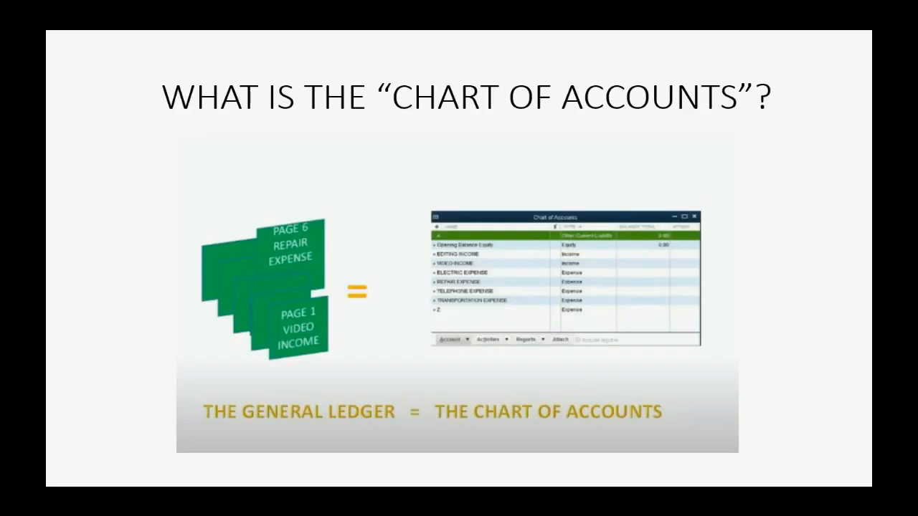
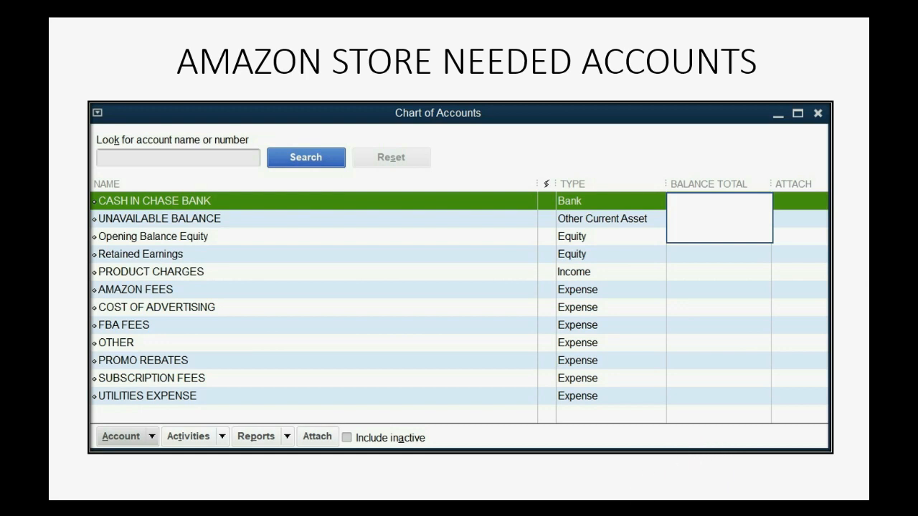
Step: Switch to QuickBooks and open the Chart of Accounts list
mouse_move(723, 505)
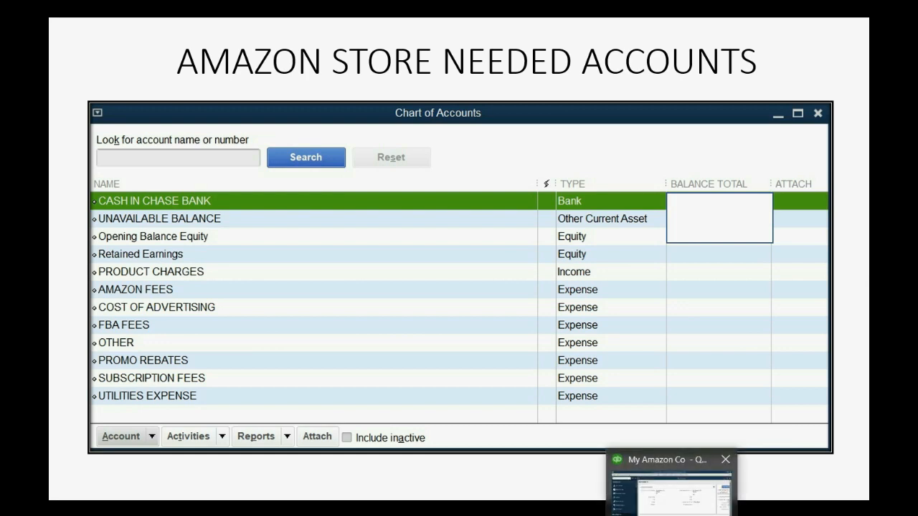
click(674, 513)
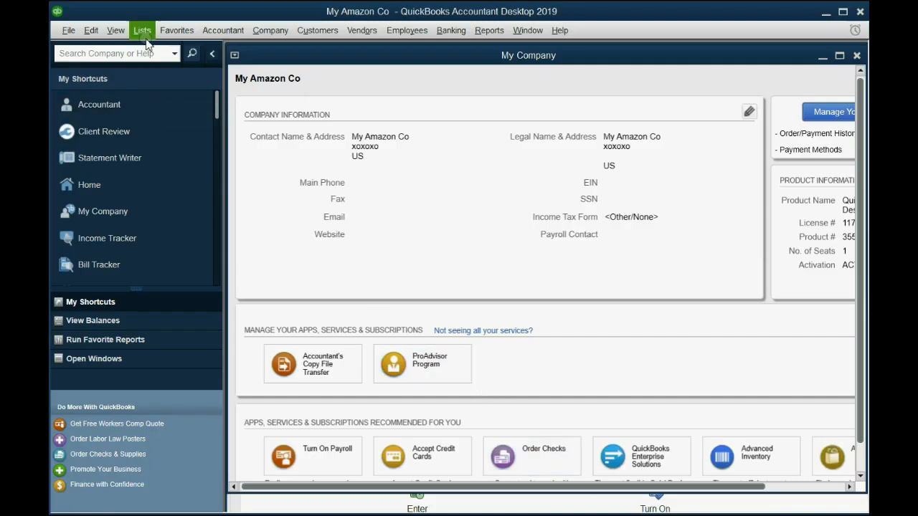
click(142, 30)
click(149, 50)
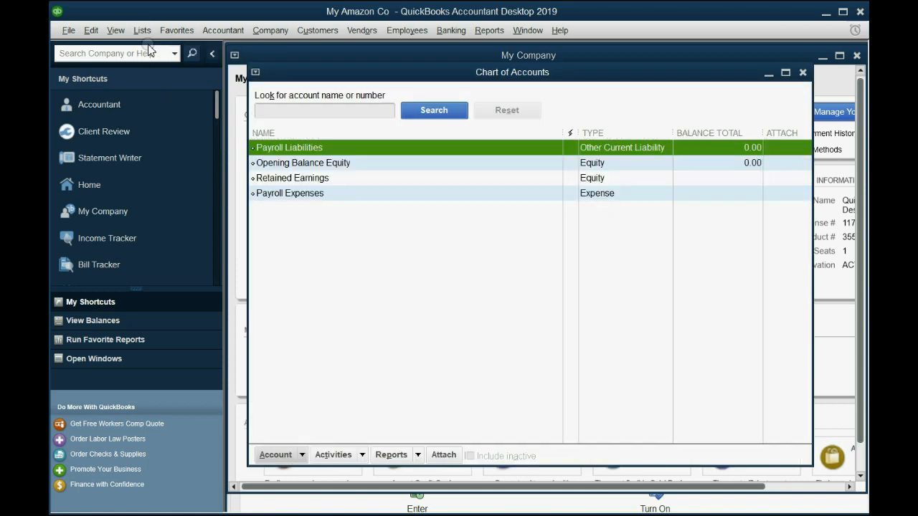
drag(283, 77, 267, 77)
Step: Make the Payroll Expenses account inactive in the Chart of Accounts
click(278, 194)
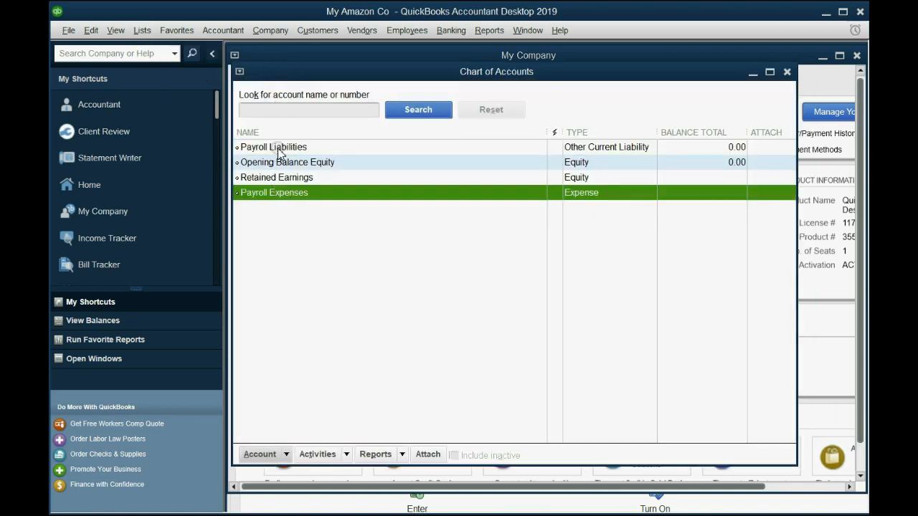
click(278, 148)
click(276, 196)
click(286, 456)
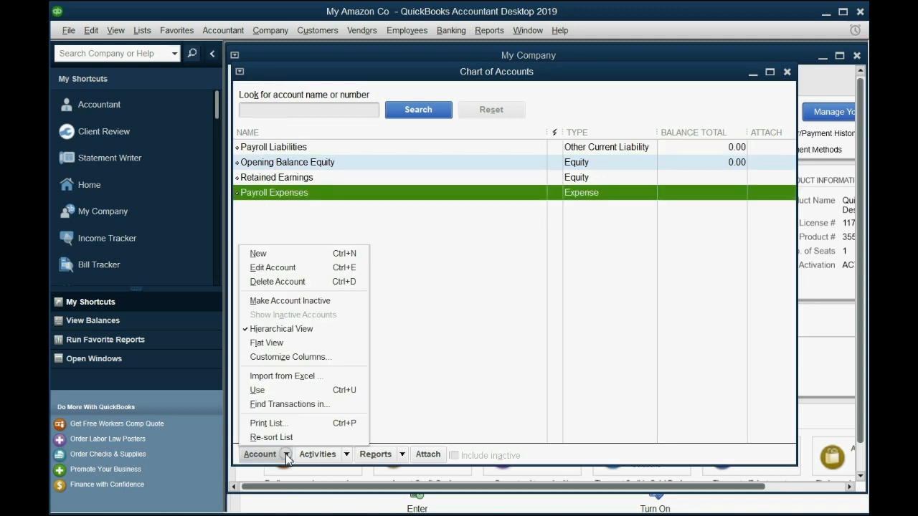
click(292, 305)
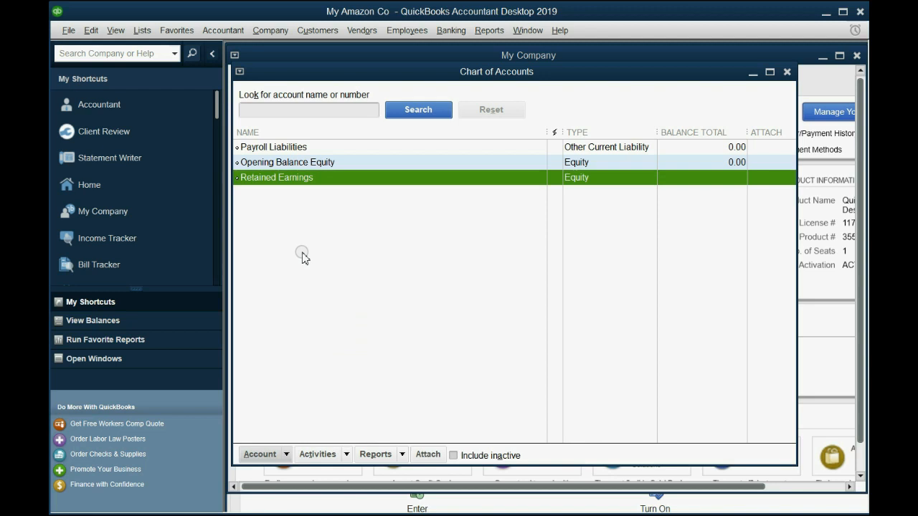
Step: Make the Payroll Liabilities account inactive in the Chart of Accounts
click(278, 147)
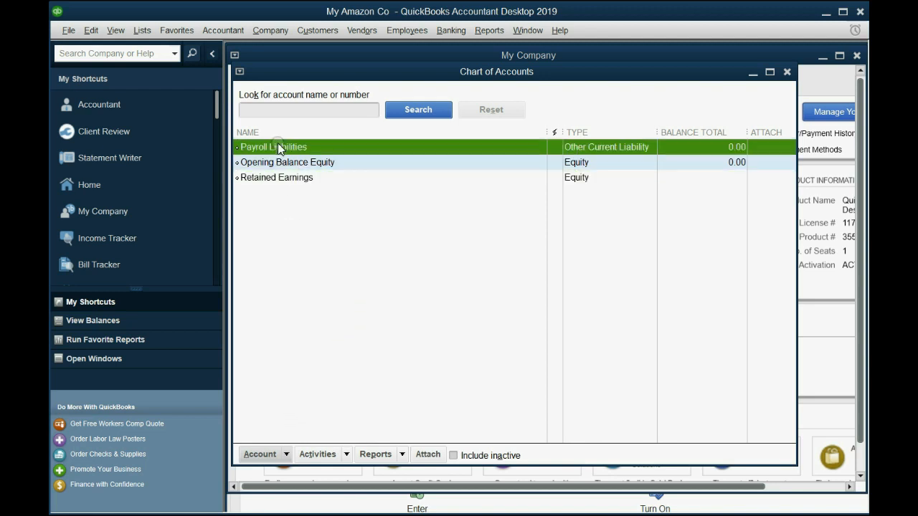
click(286, 454)
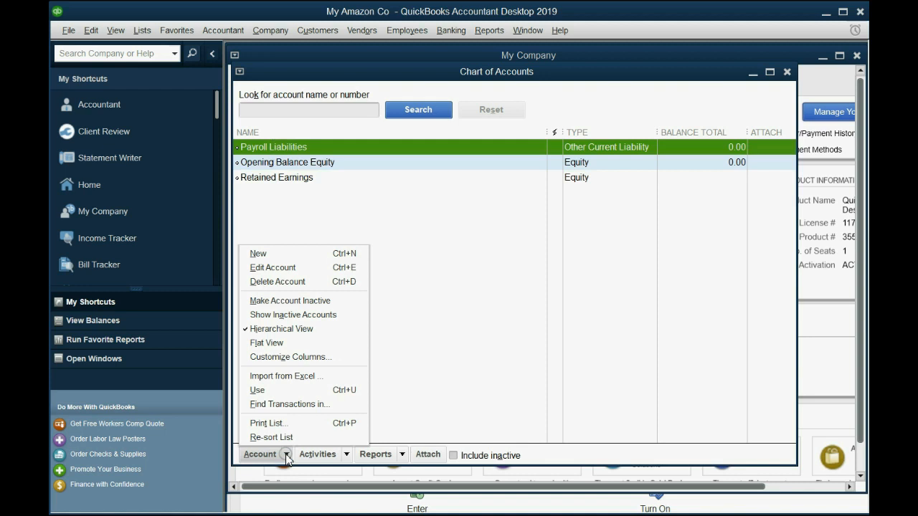
click(290, 301)
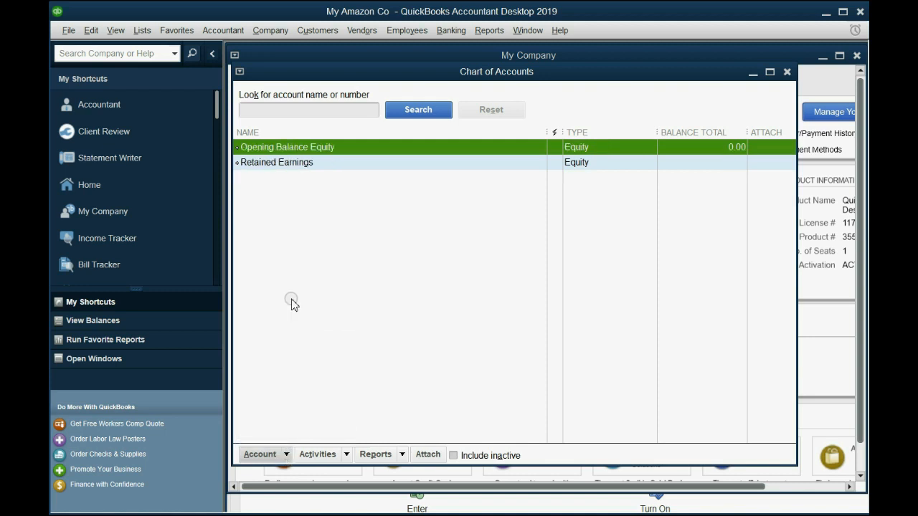
Step: Add a new account of type Bank named CASH IN CHASE BANK, saving it with a blank form open for another account
click(289, 163)
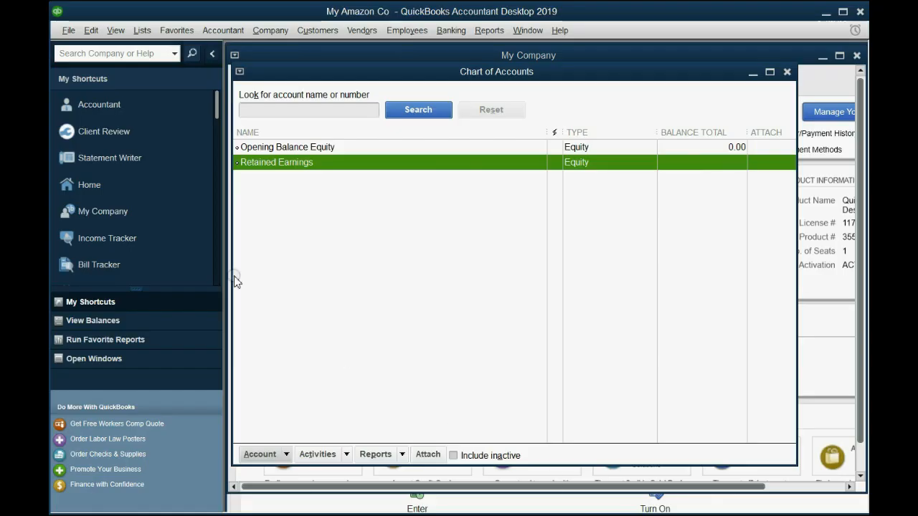
click(286, 456)
click(268, 252)
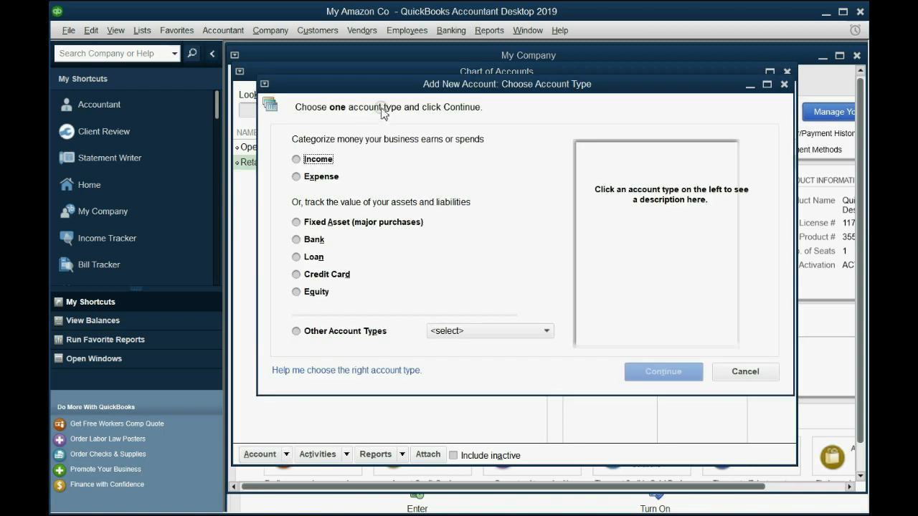
click(311, 256)
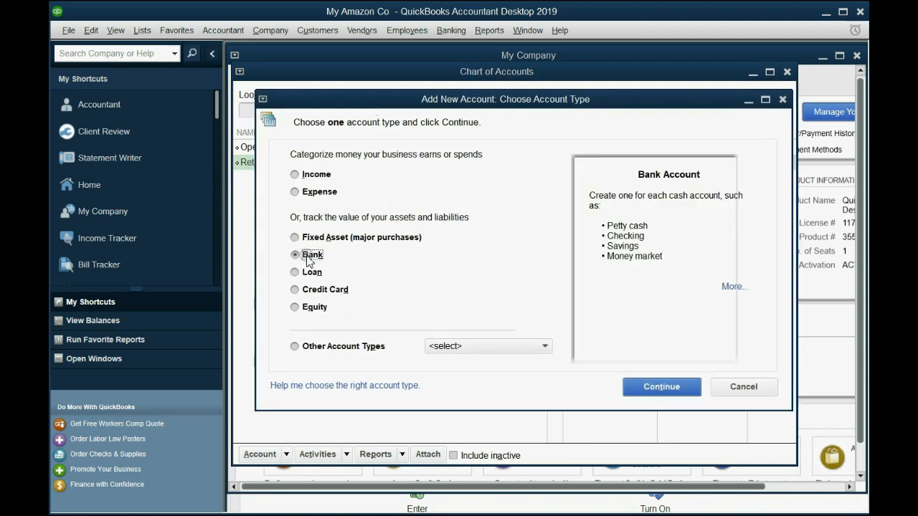
click(652, 391)
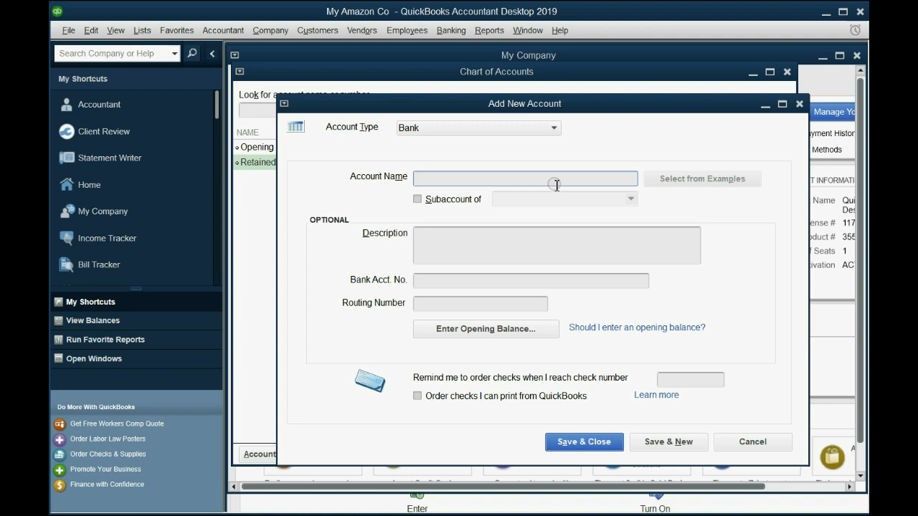
text(CASH IN CHASE BANK)
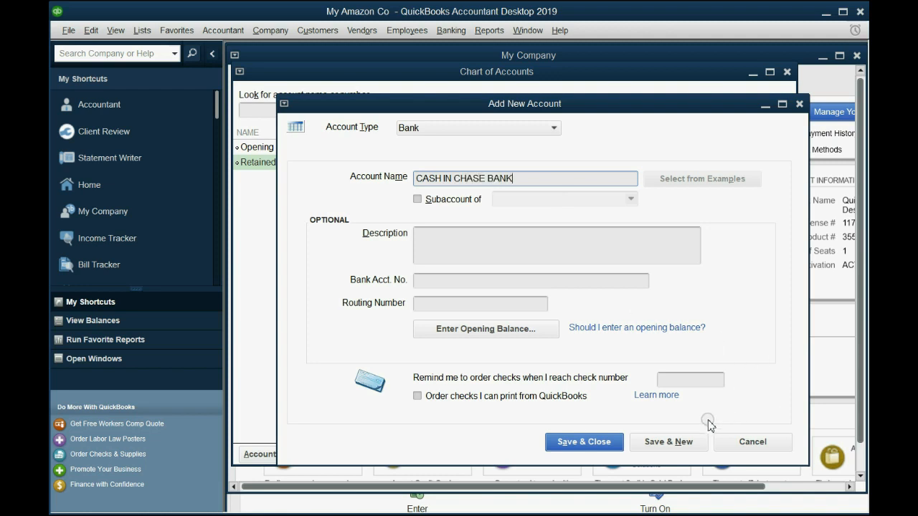
click(682, 442)
drag(479, 108, 466, 110)
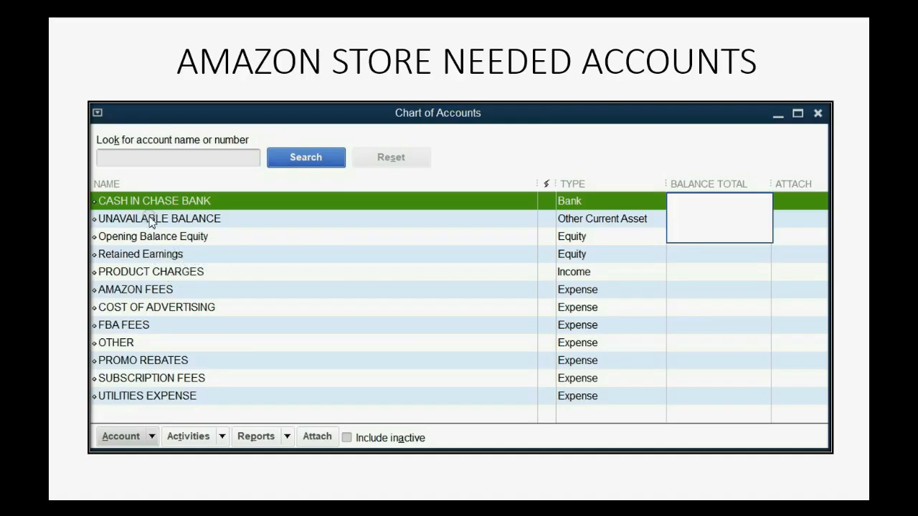
click(149, 219)
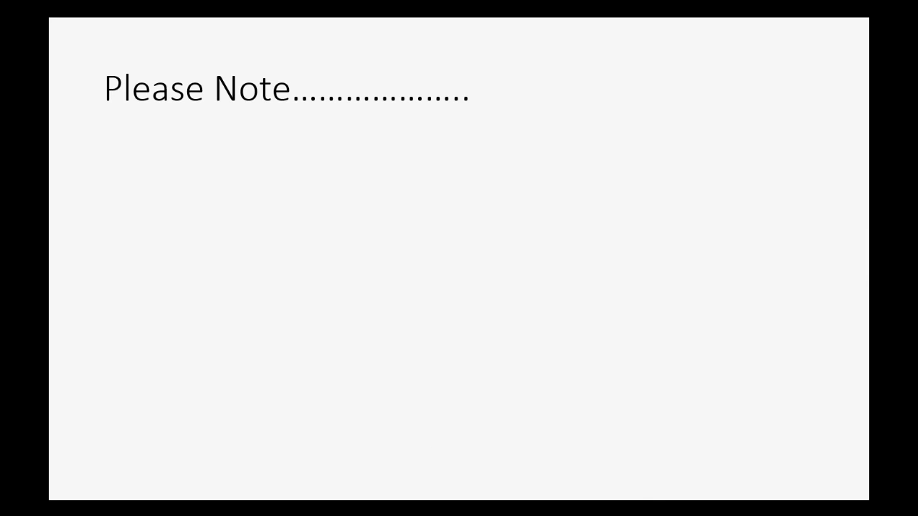
key(Left)
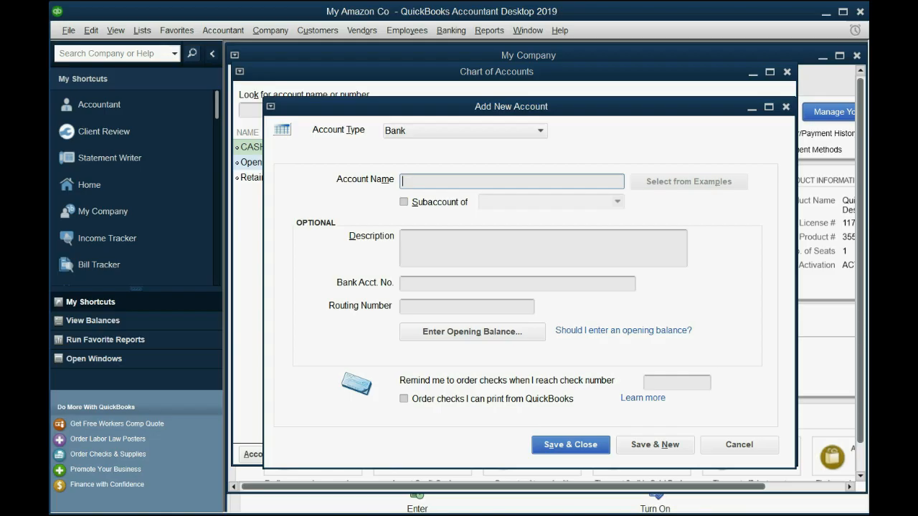
Step: Add an Other Current Asset account named UNAVAILABLE BALANCE, saving it with a blank form open for another account
click(448, 131)
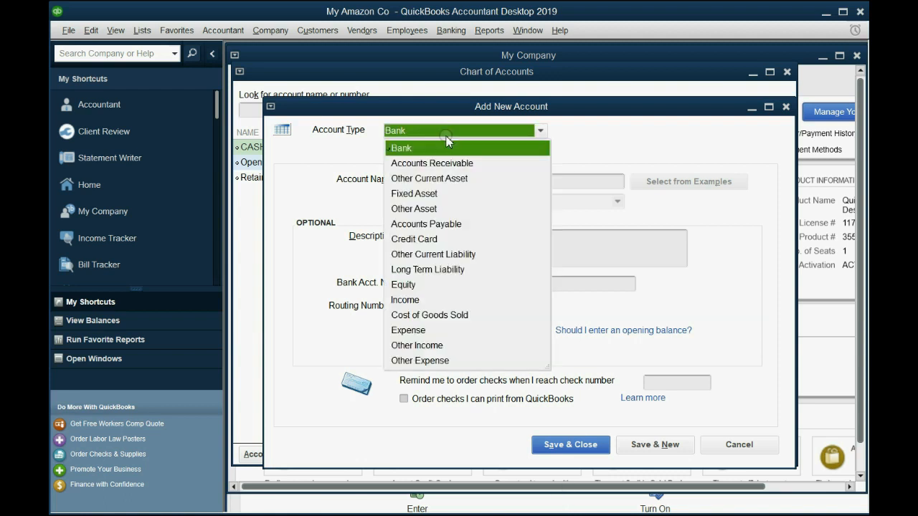
click(451, 180)
click(450, 183)
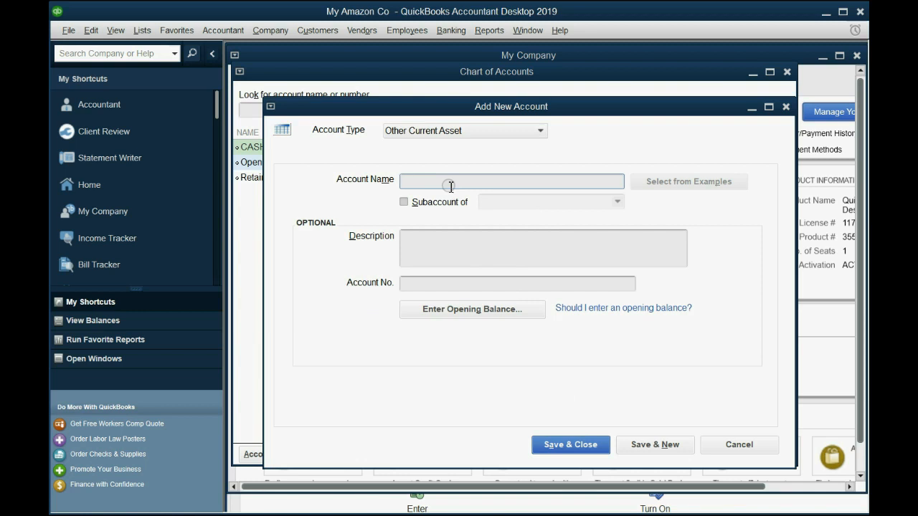
text(UNAVAILABLE BAL)
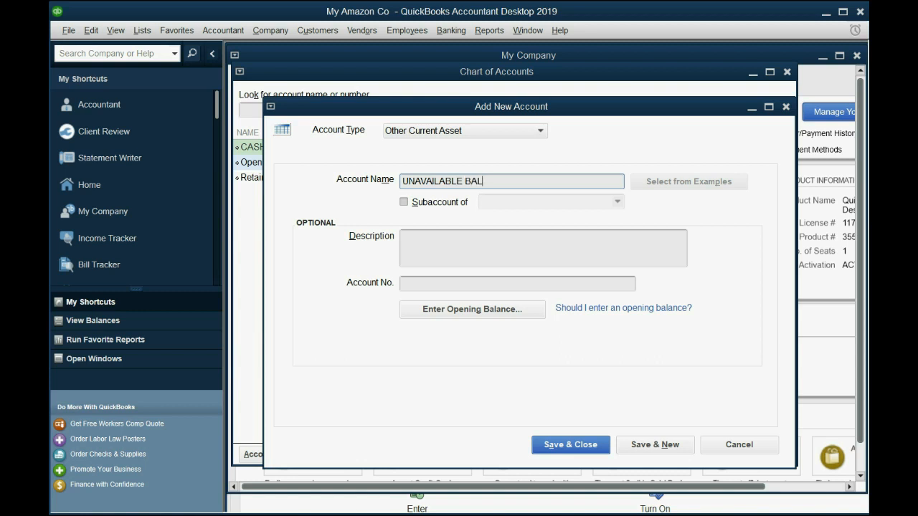
text(ANCE)
click(621, 444)
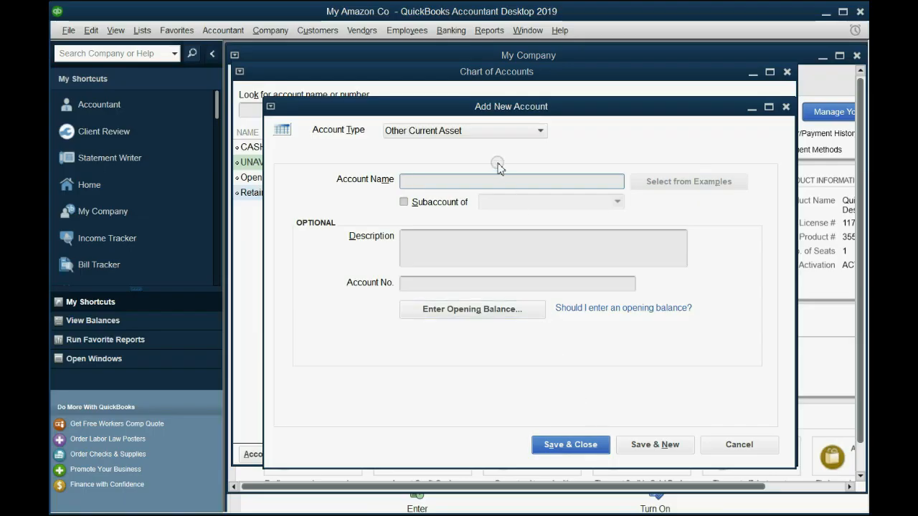
Step: Add an Income account named PRODUCT CHARGES, saving it with a blank form open for another account
click(489, 131)
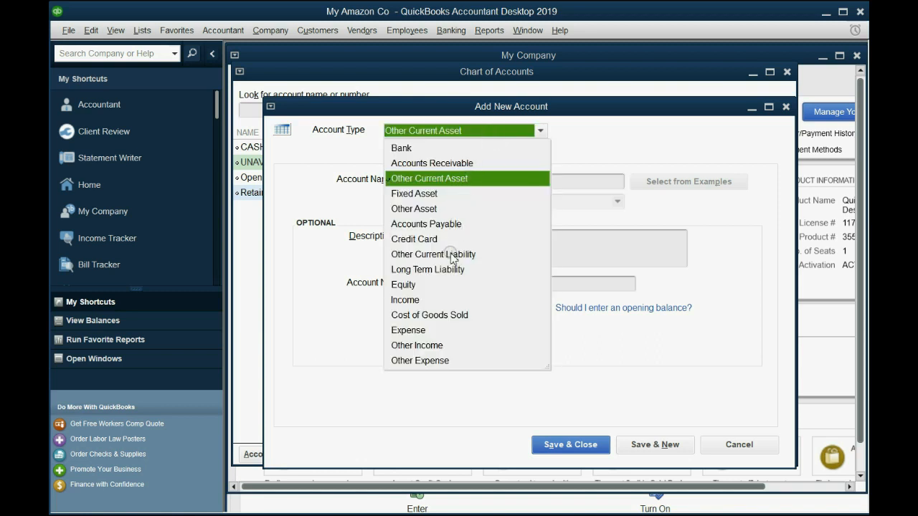
click(445, 301)
click(434, 182)
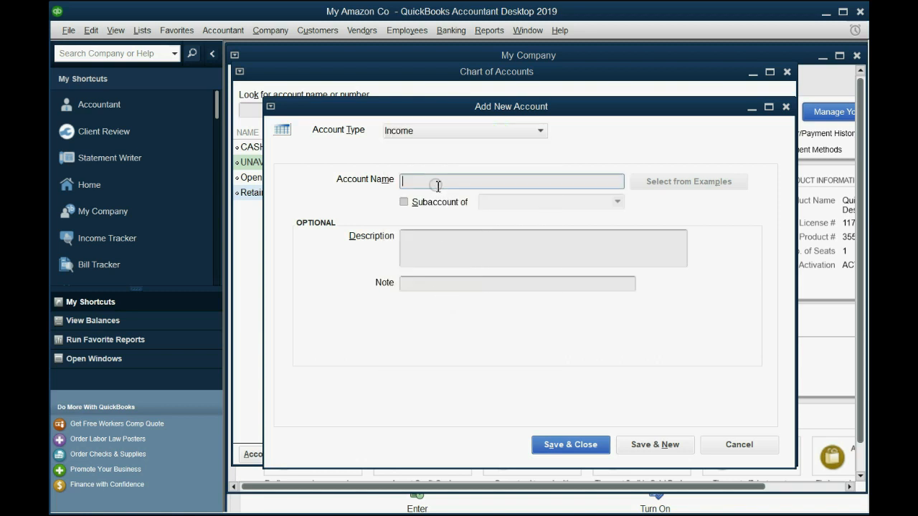
text(PRODUCT CHARGES)
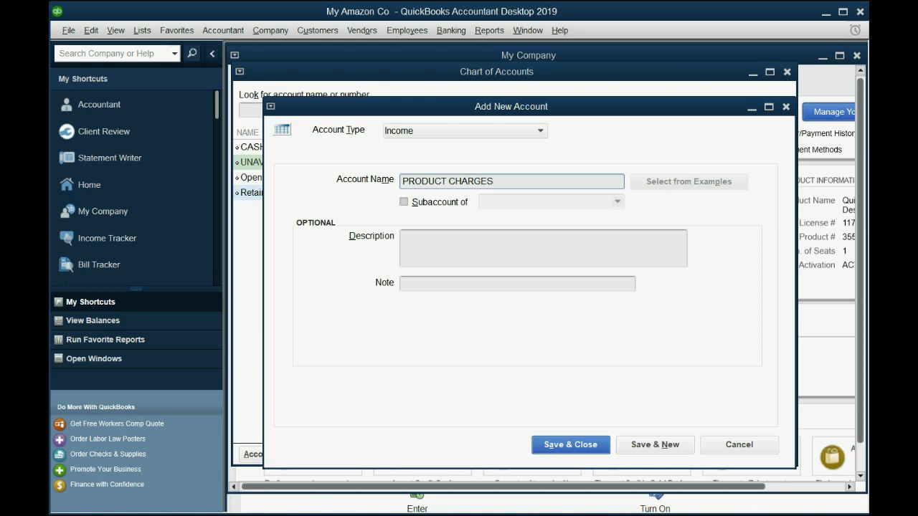
click(665, 446)
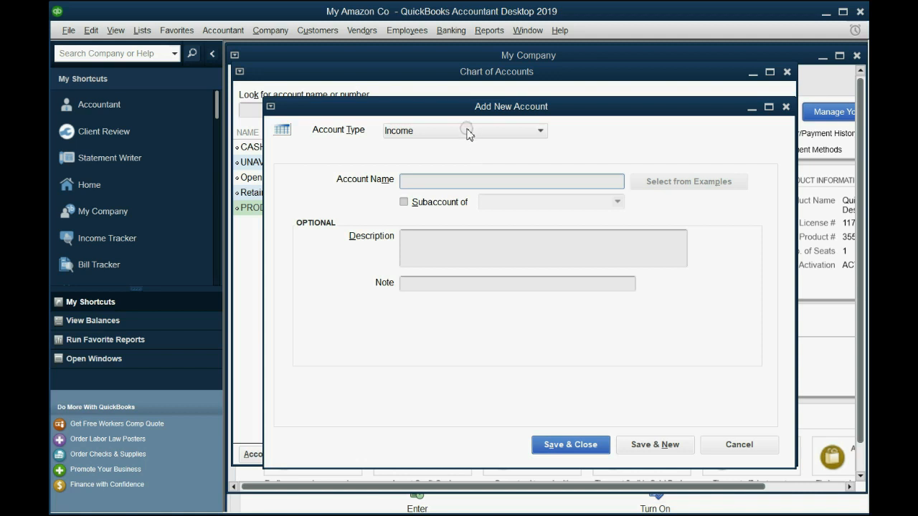
Step: Add two Expense accounts named AMAZON FEES and COST OF ADVERTIZING, closing the account form after the second
click(467, 131)
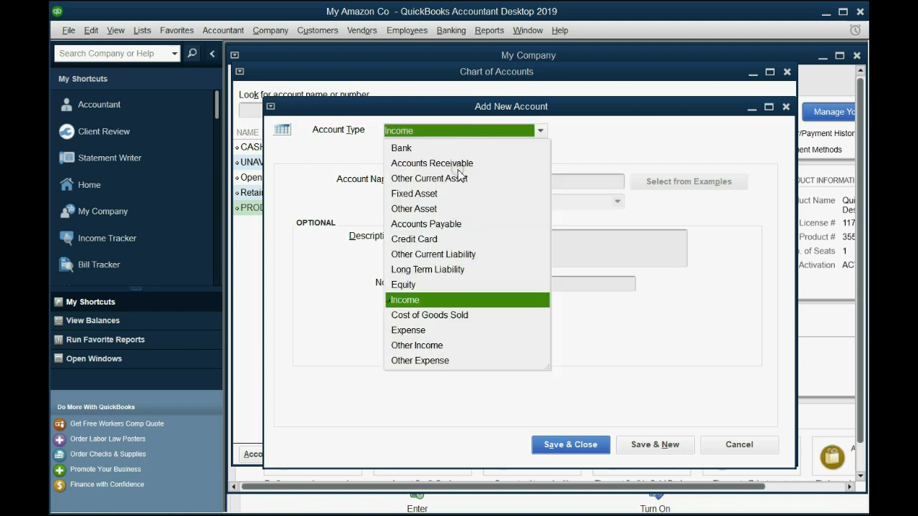
click(440, 331)
click(447, 182)
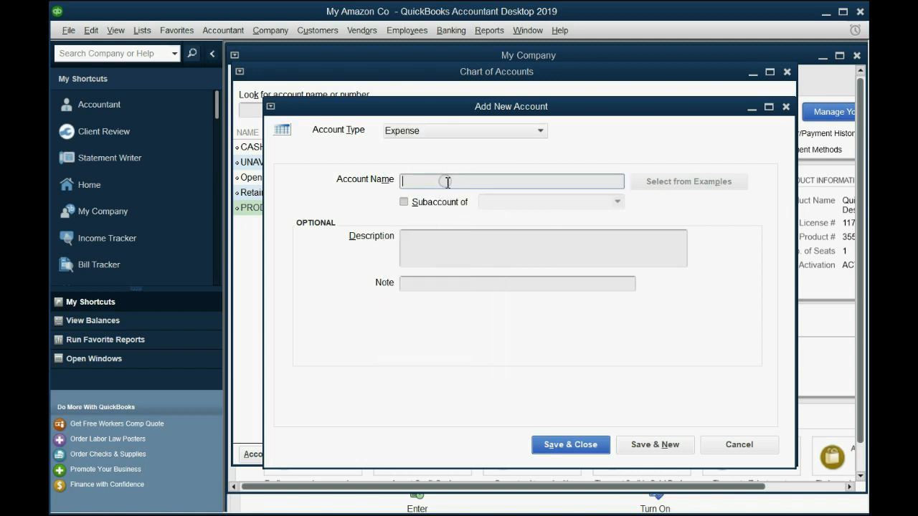
text(AMAZON FEES)
click(667, 445)
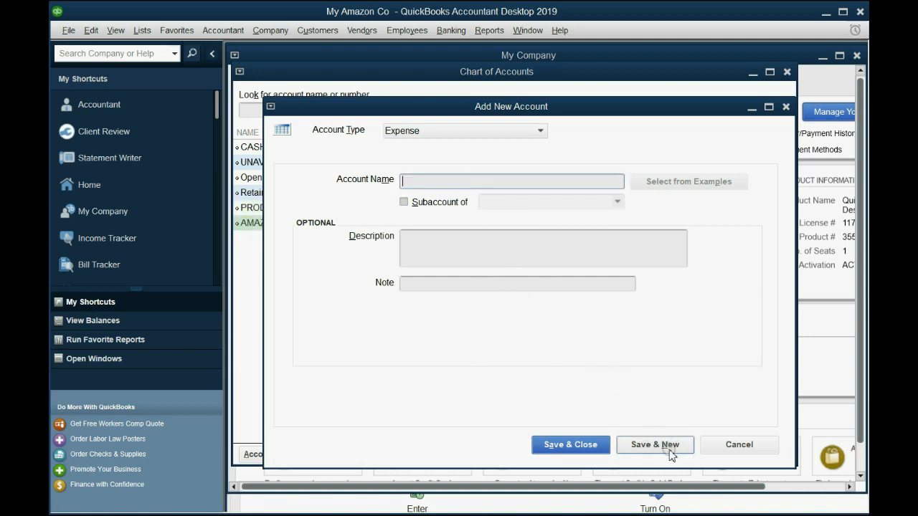
text(COST OF ADVERTIZING)
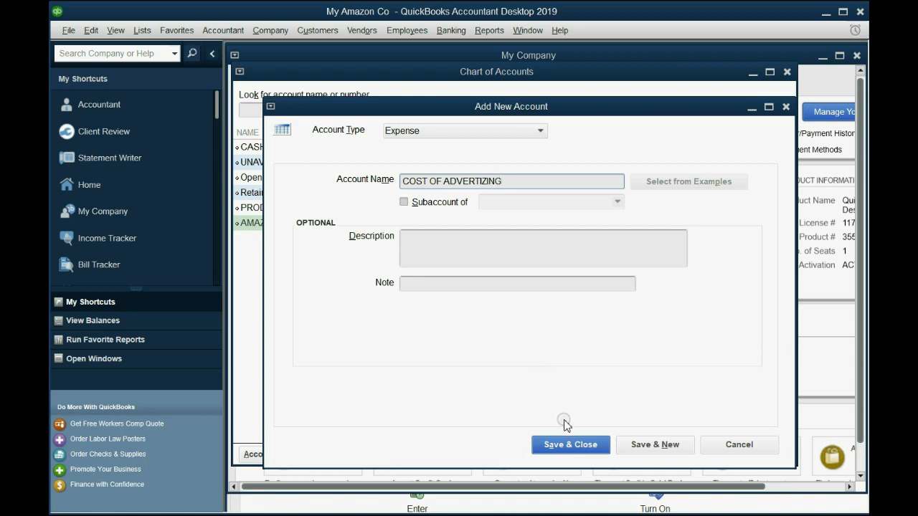
click(567, 444)
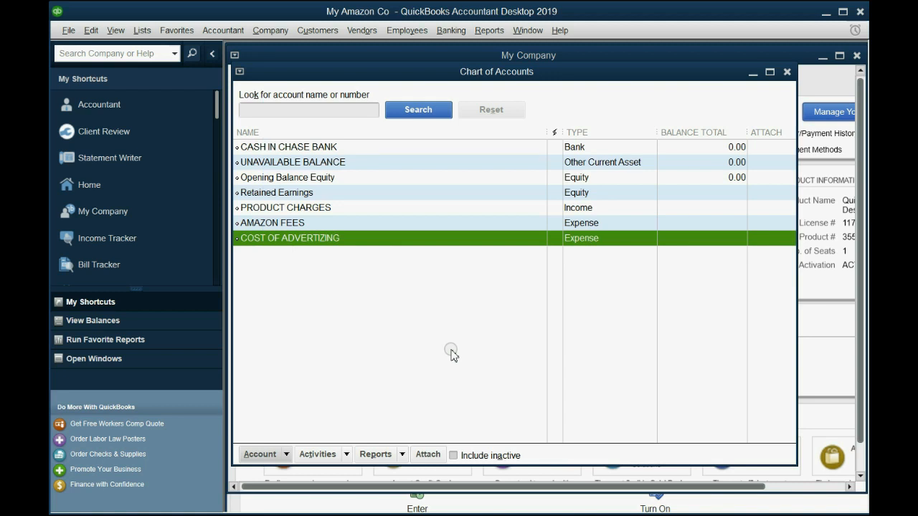
Step: Start a new Expense account from the Chart of Accounts, name it FBA FEES and save it with a blank form open for another
click(285, 449)
click(287, 254)
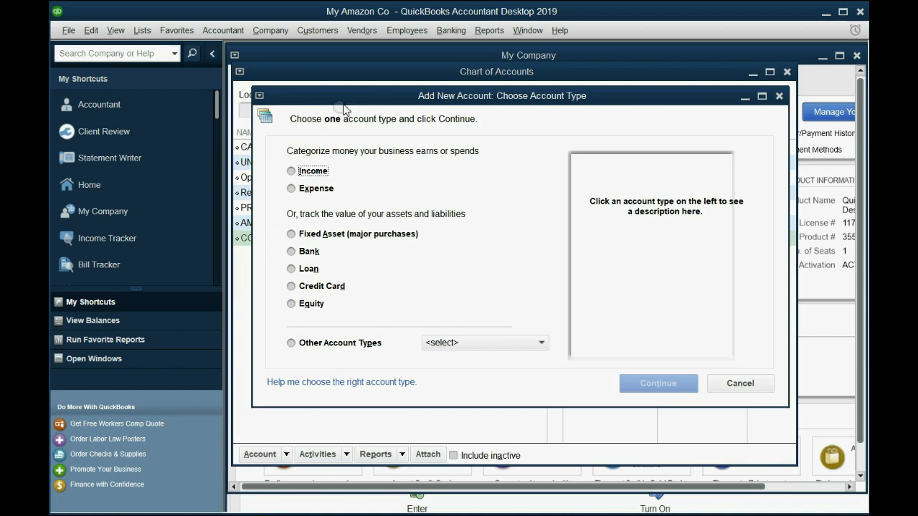
drag(357, 96, 355, 116)
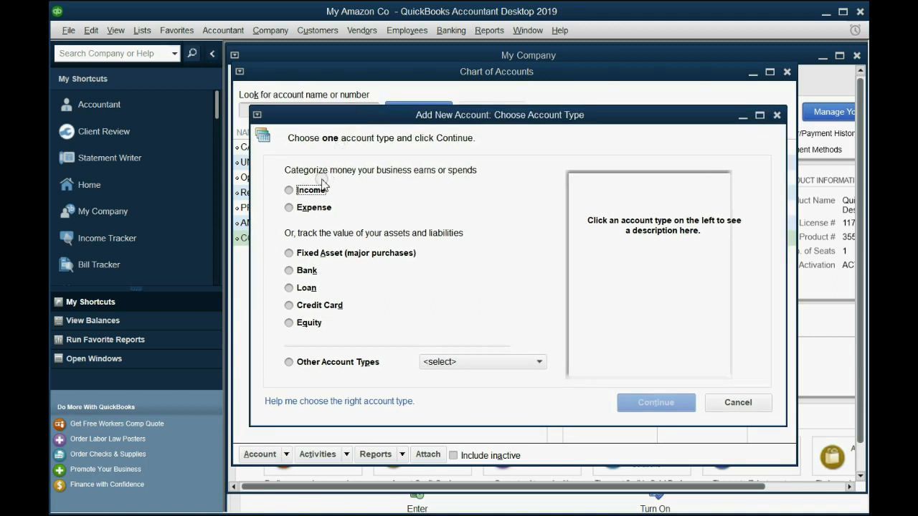
click(316, 208)
click(657, 402)
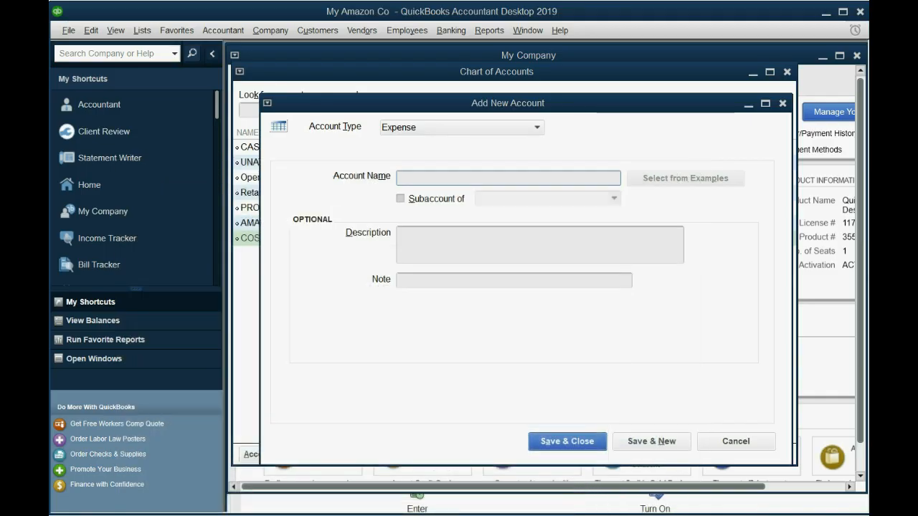
click(427, 181)
text(FBA FEES)
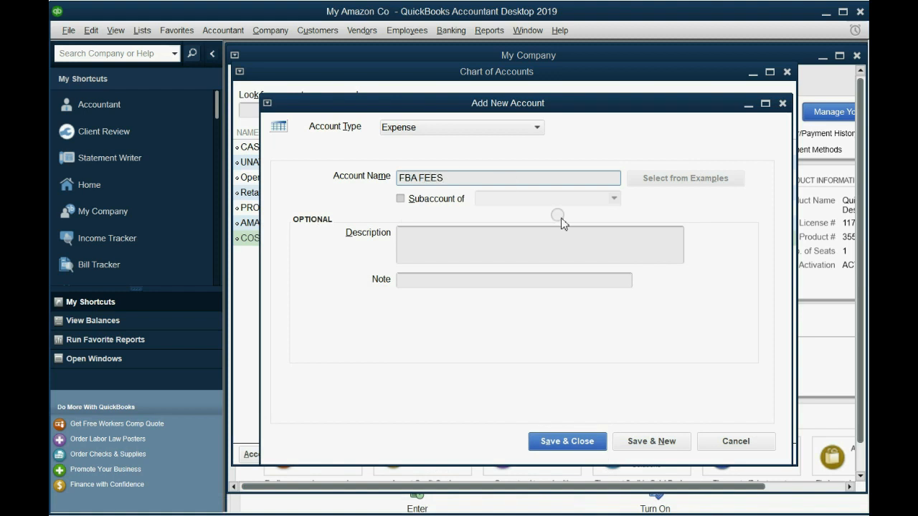
click(635, 442)
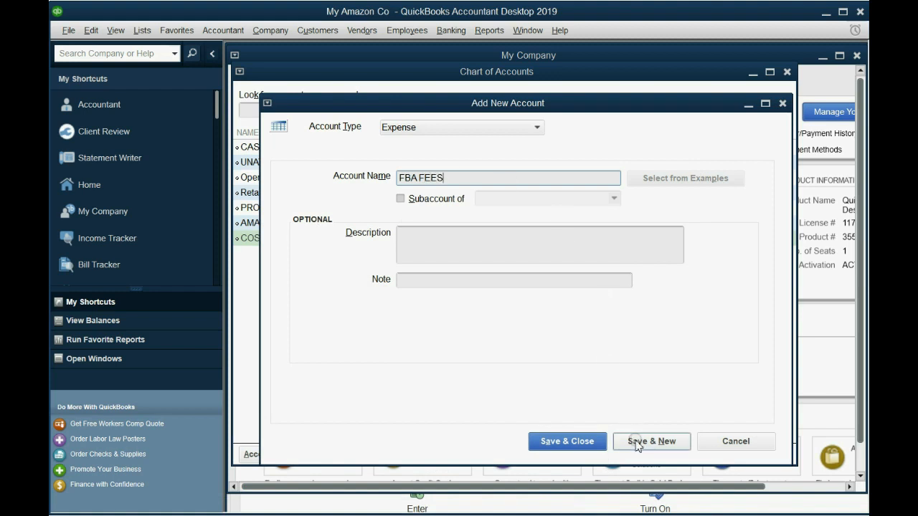
click(636, 441)
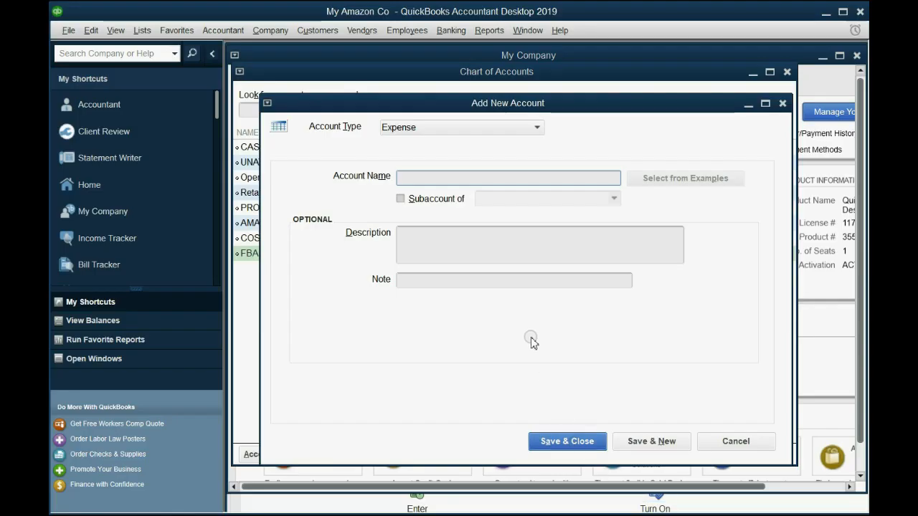
Step: Add two more Expense accounts named OTHER and PROMO REBATES, keeping a blank form open for another account
text(OTHER)
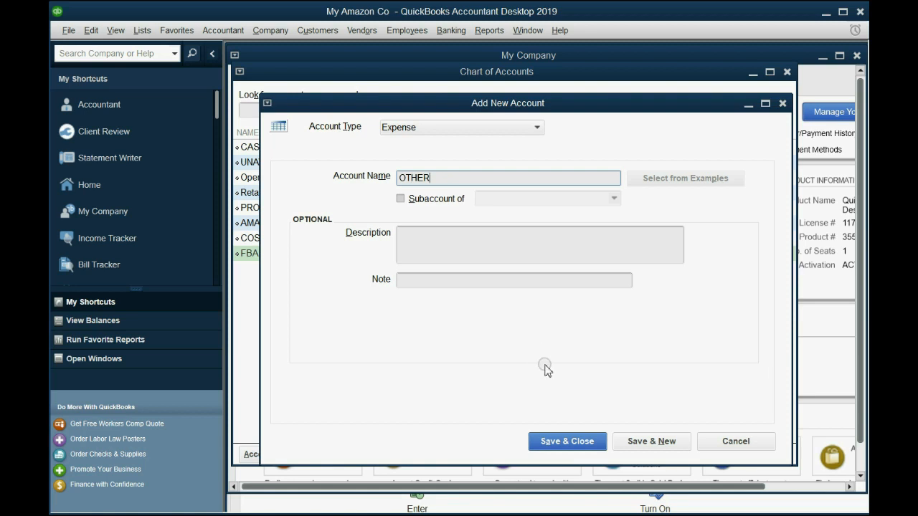
click(642, 439)
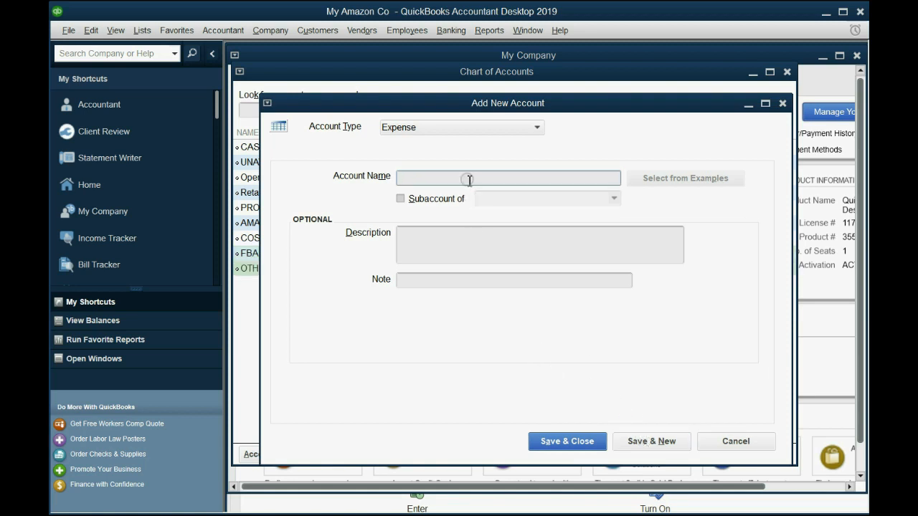
text(PROMO REBATES)
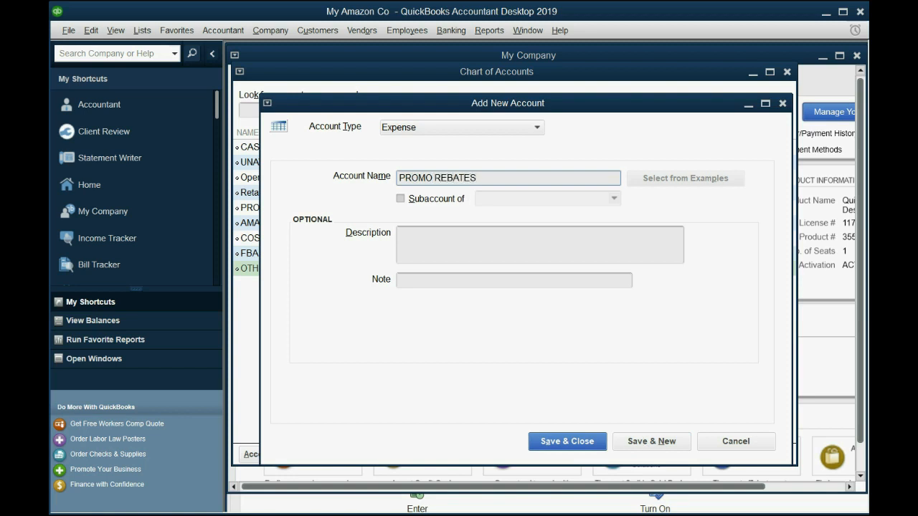
click(638, 440)
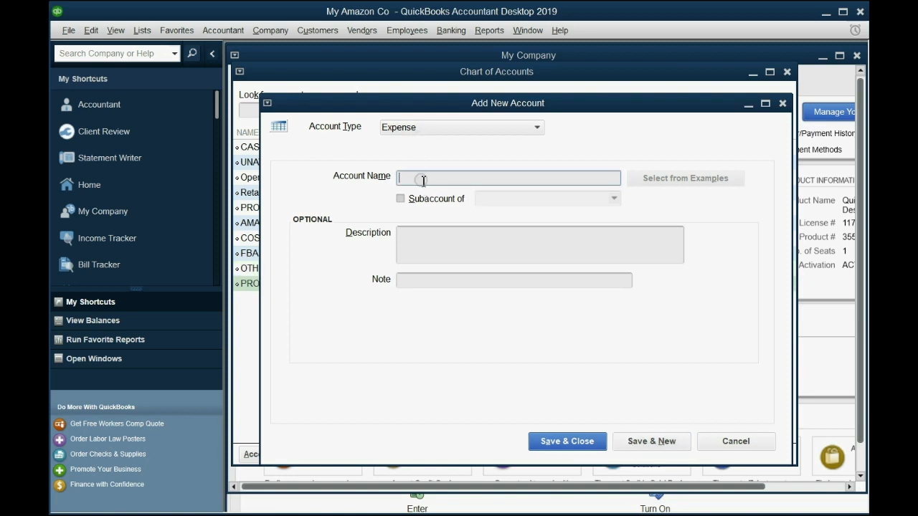
Step: Add Expense accounts named SUBSCRIPTION FEES and UTILITIES EXPENSE, closing the account form after the second
text(SUBSCRIPTION FEES)
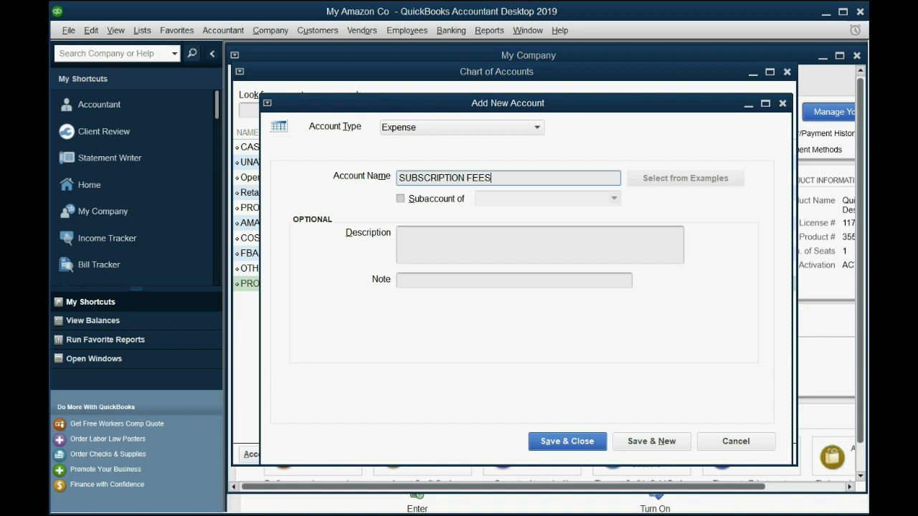
click(659, 443)
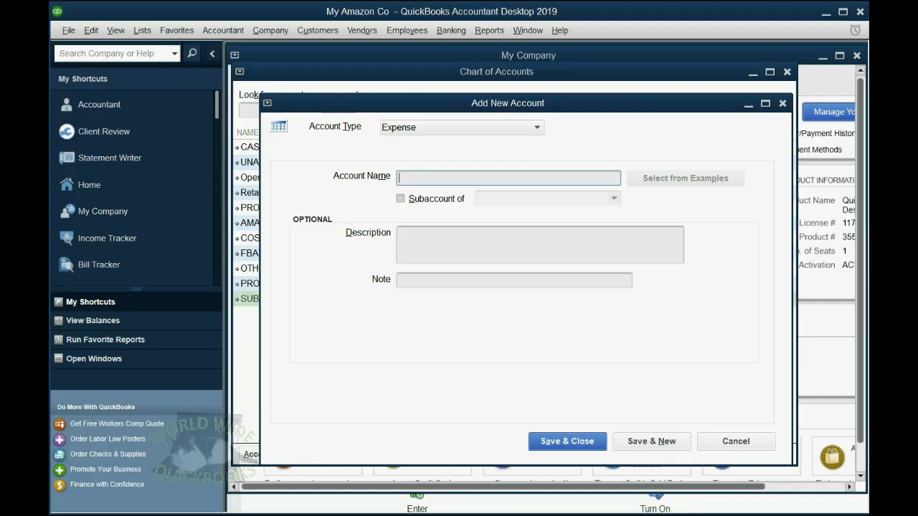
text(U)
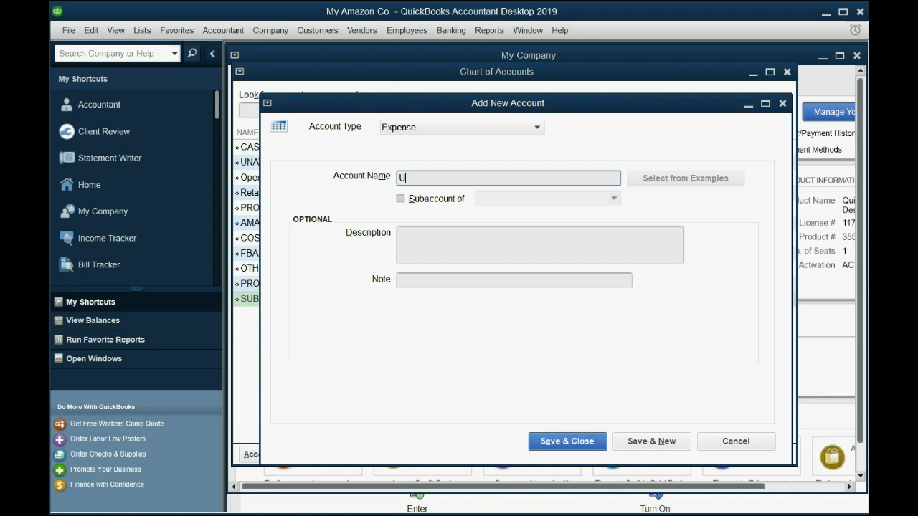
text(TILITIES EXPENSE)
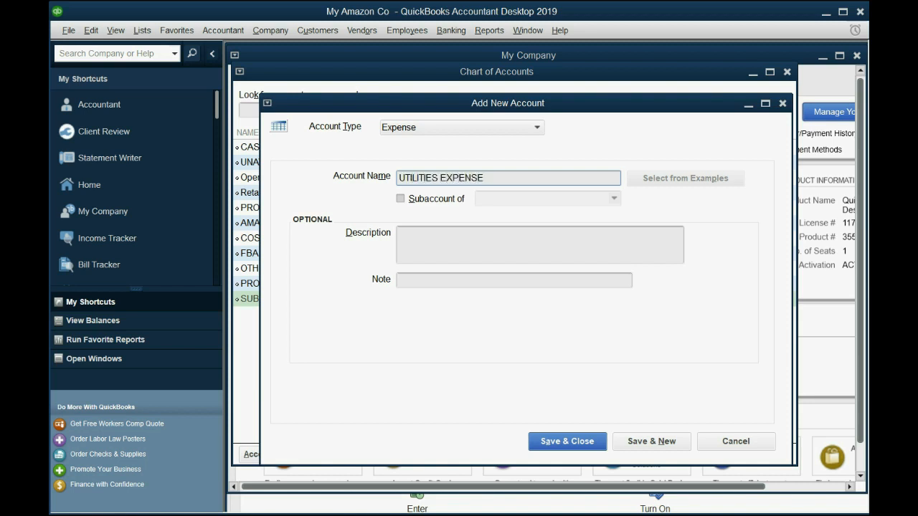
click(571, 443)
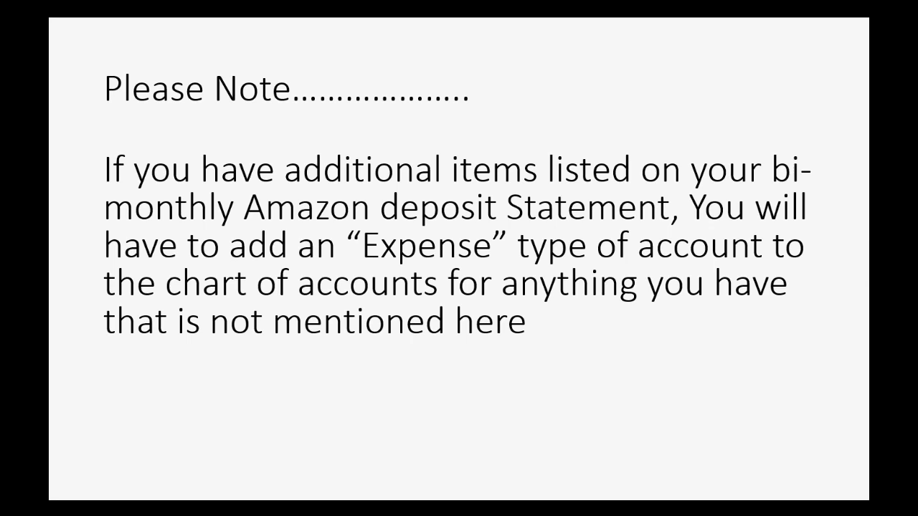
key(Right)
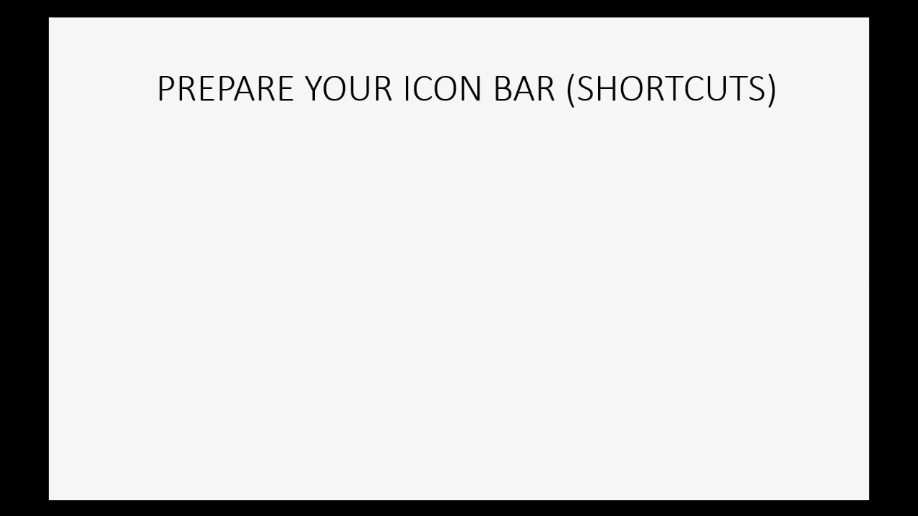
mouse_move(288, 515)
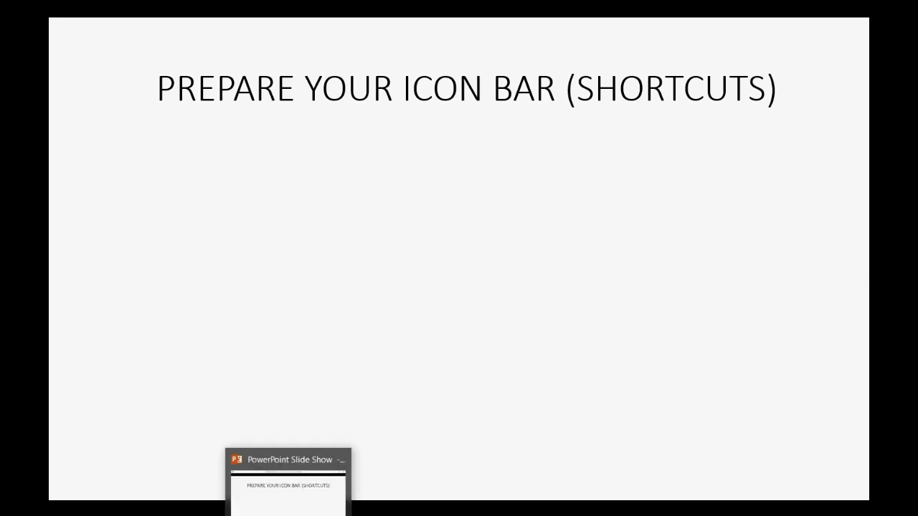
click(641, 514)
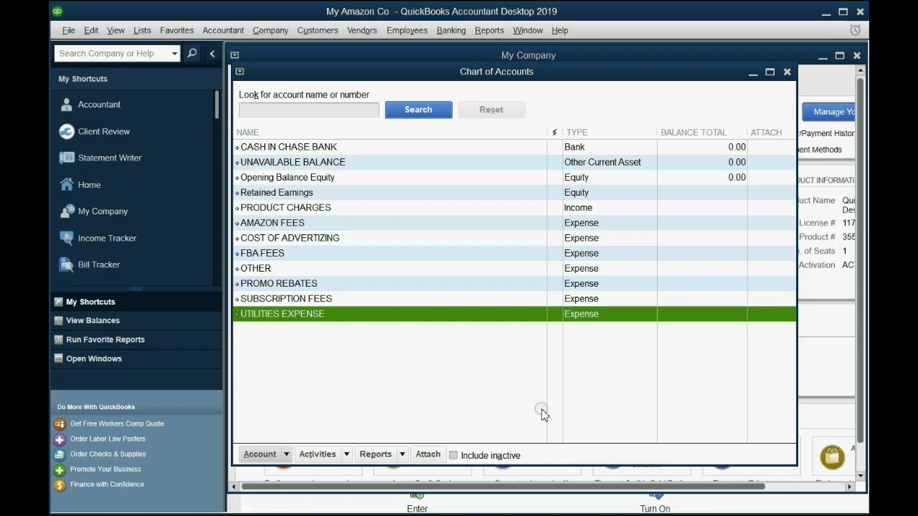
Step: Close the Chart of Accounts and switch the display to the Top Icon Bar
click(786, 72)
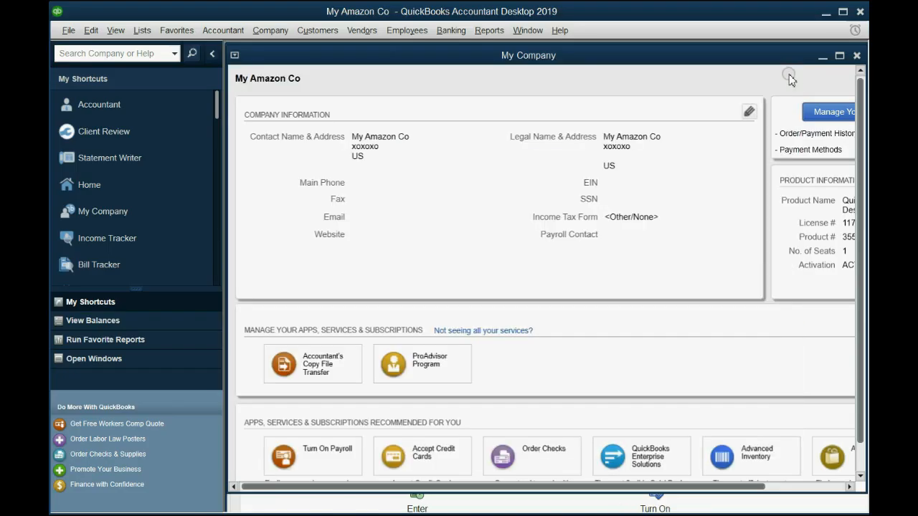
click(115, 30)
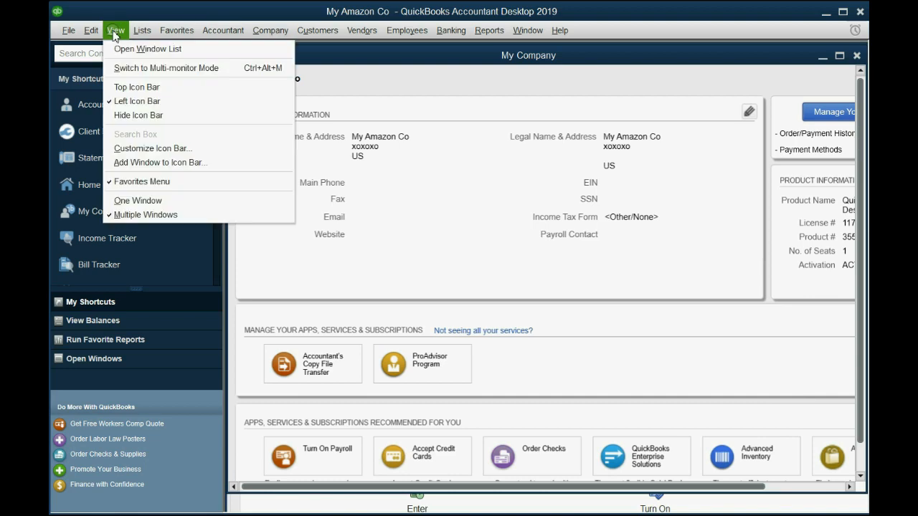
click(133, 87)
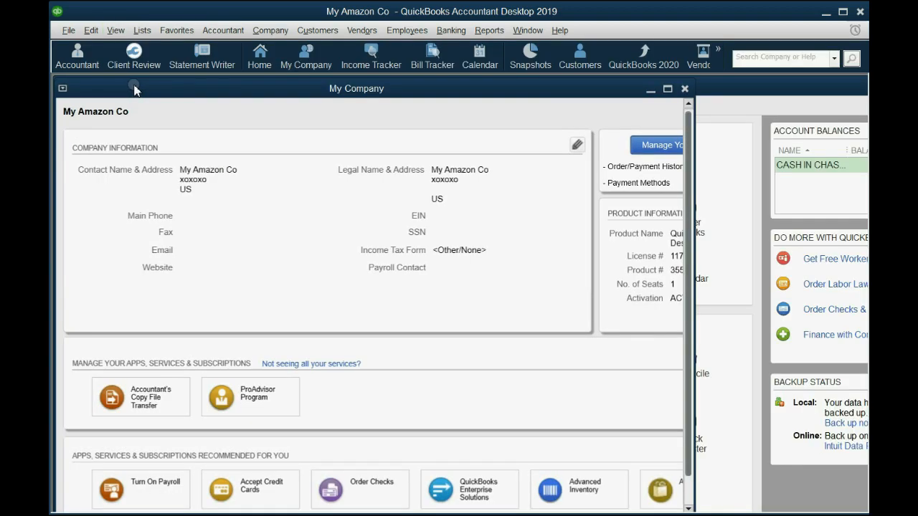
Step: Close the My Company and Home windows to clear the workspace
drag(192, 97, 125, 142)
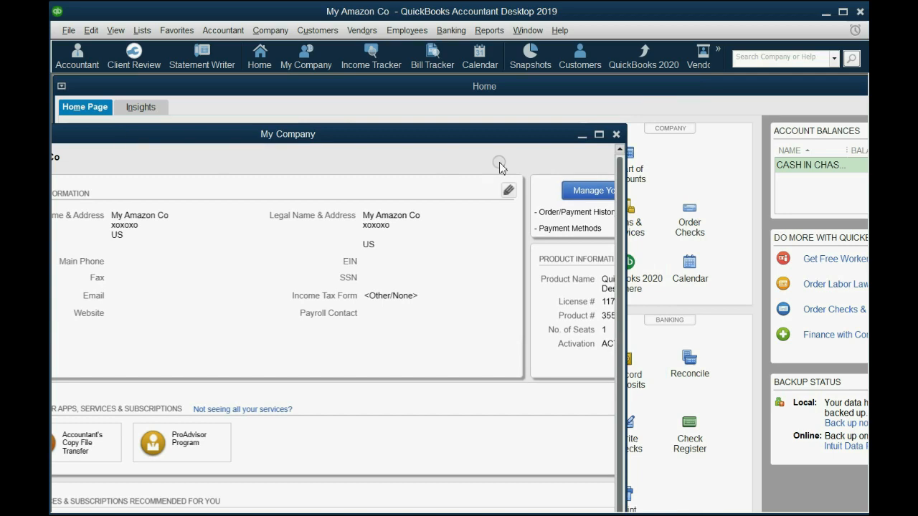
click(616, 134)
drag(606, 87, 425, 147)
click(767, 152)
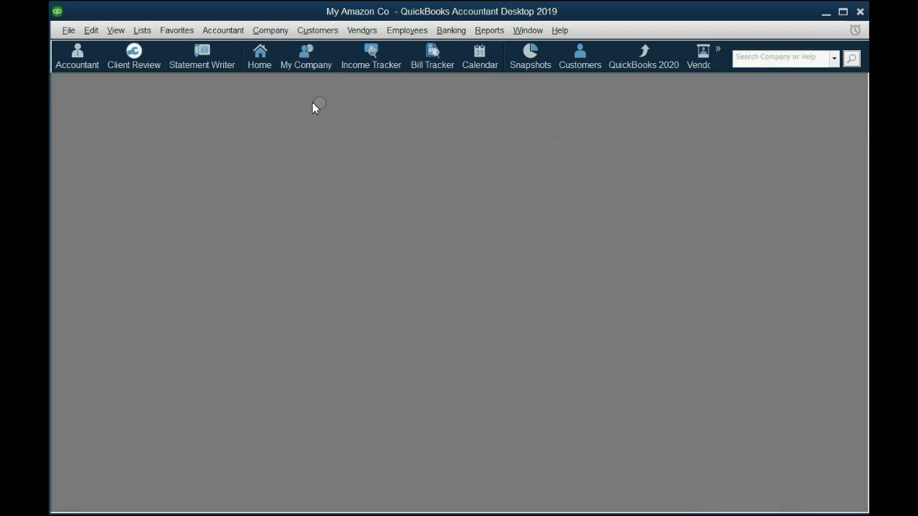
Step: Customize the icon bar by deleting every existing item from its content, and confirm the emptied bar
click(117, 32)
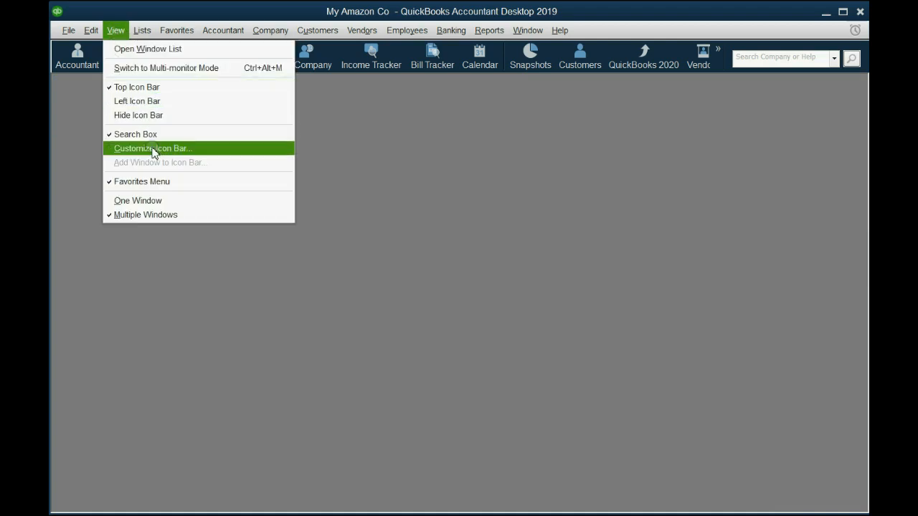
click(150, 149)
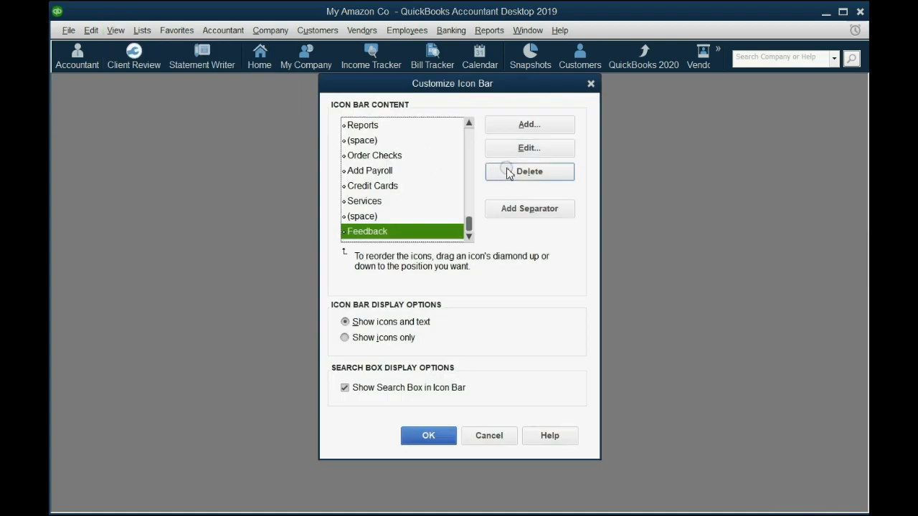
click(507, 172)
click(507, 172)
click(507, 173)
click(507, 172)
click(506, 172)
click(507, 172)
click(507, 172)
click(507, 172)
click(507, 172)
click(507, 172)
click(507, 172)
click(507, 172)
click(507, 172)
click(507, 172)
click(507, 172)
click(506, 172)
click(507, 172)
click(507, 172)
click(507, 172)
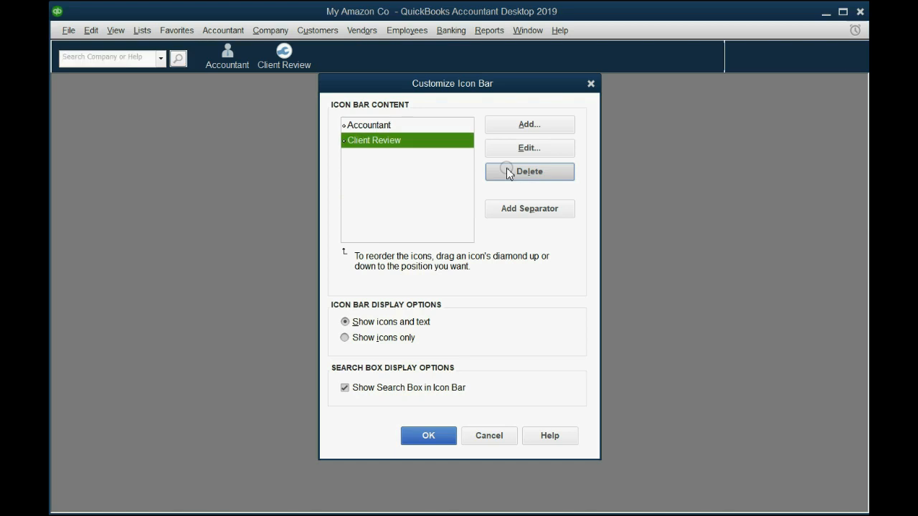
click(507, 172)
click(507, 172)
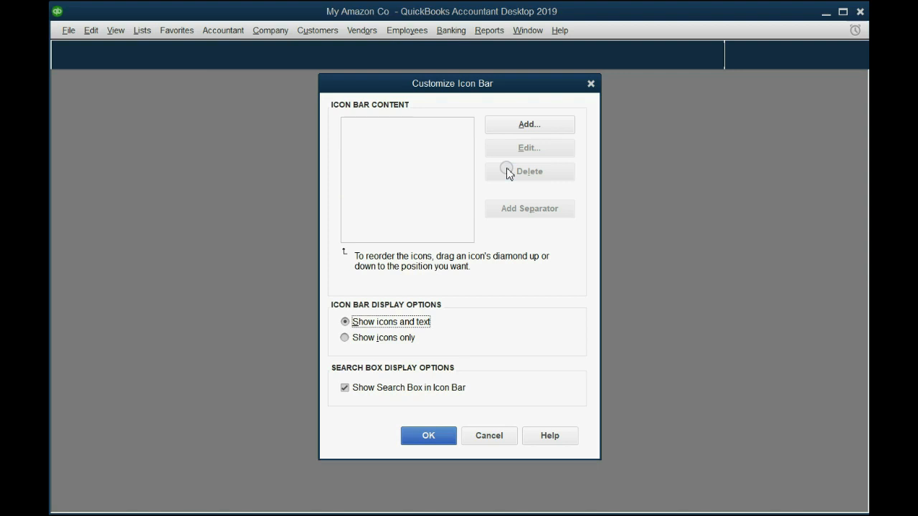
click(439, 438)
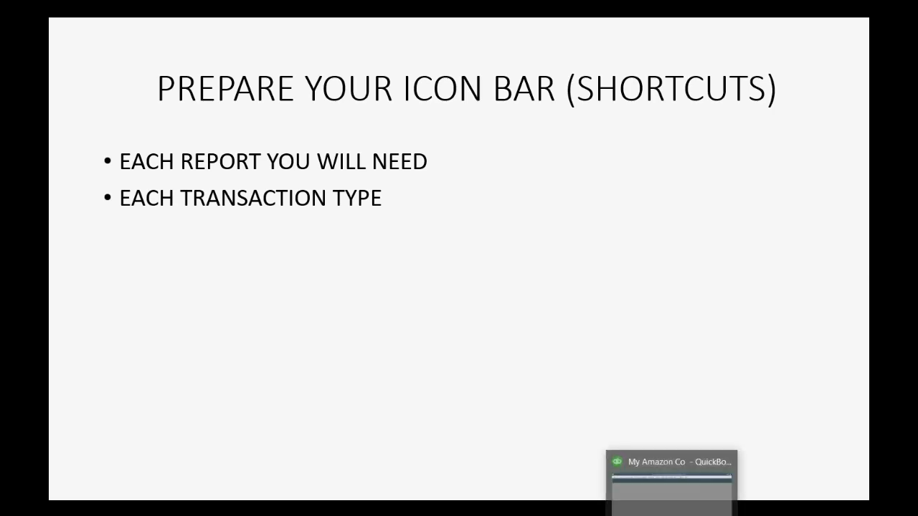
Step: Return to QuickBooks, open the Trial Balance report, and reposition and enlarge its window
click(672, 504)
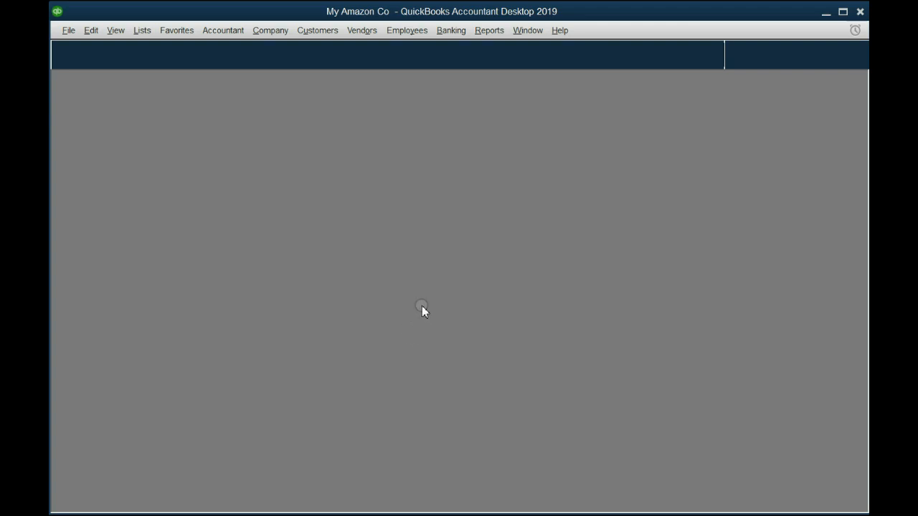
click(487, 36)
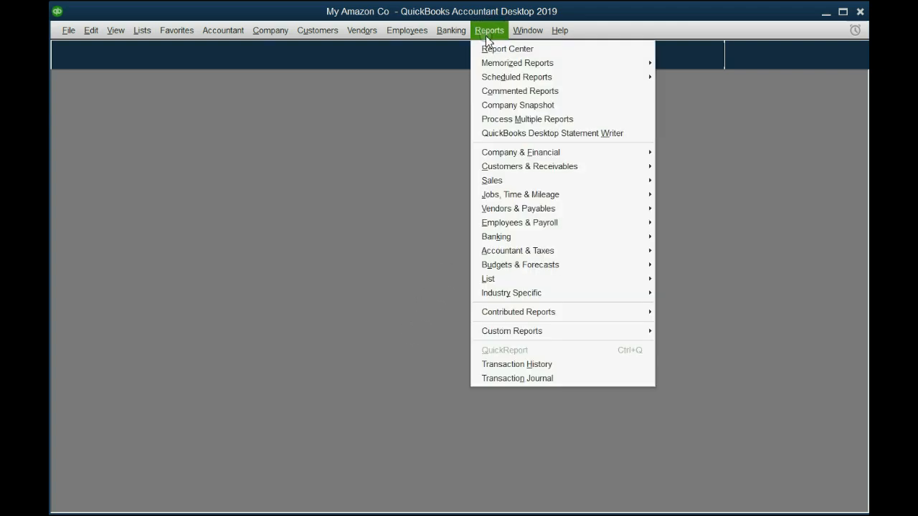
mouse_move(566, 256)
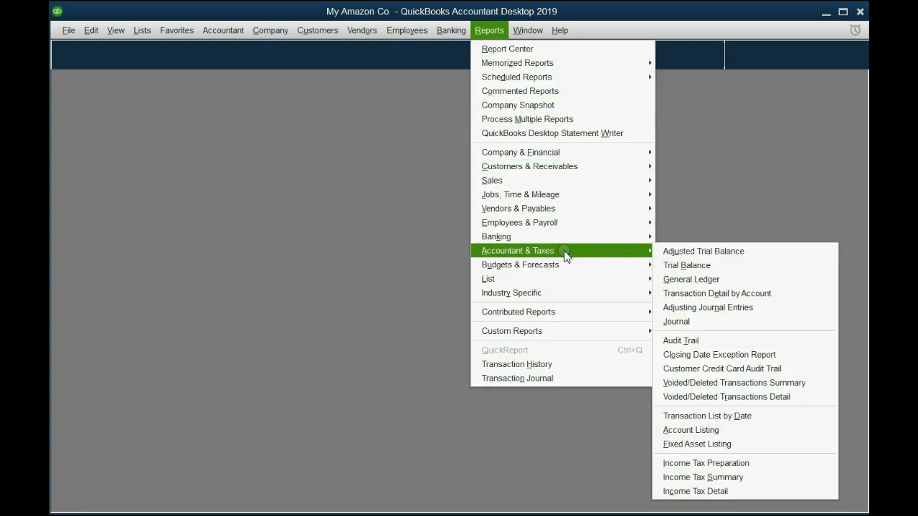
click(671, 266)
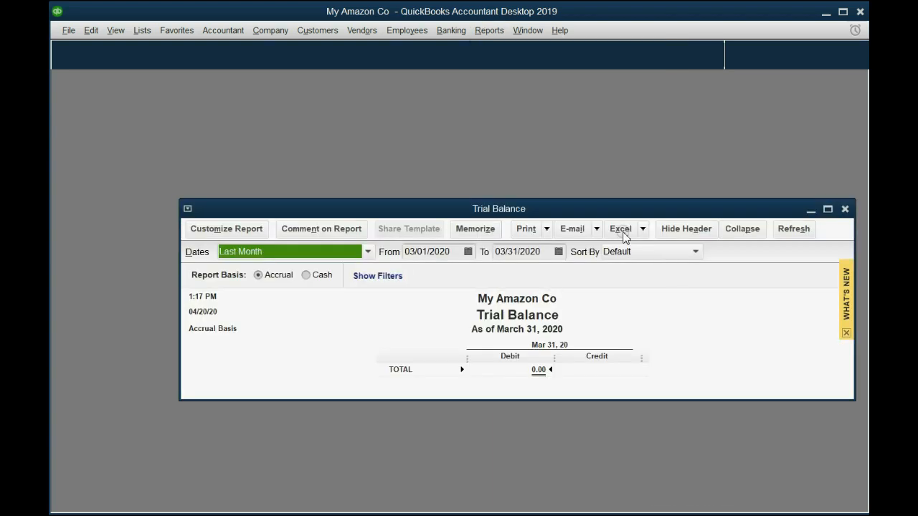
drag(594, 207, 524, 124)
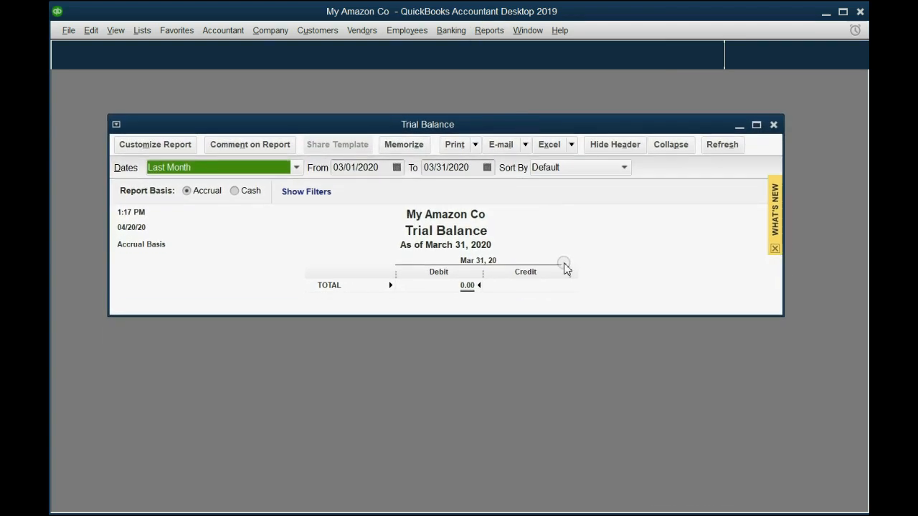
drag(569, 316, 553, 439)
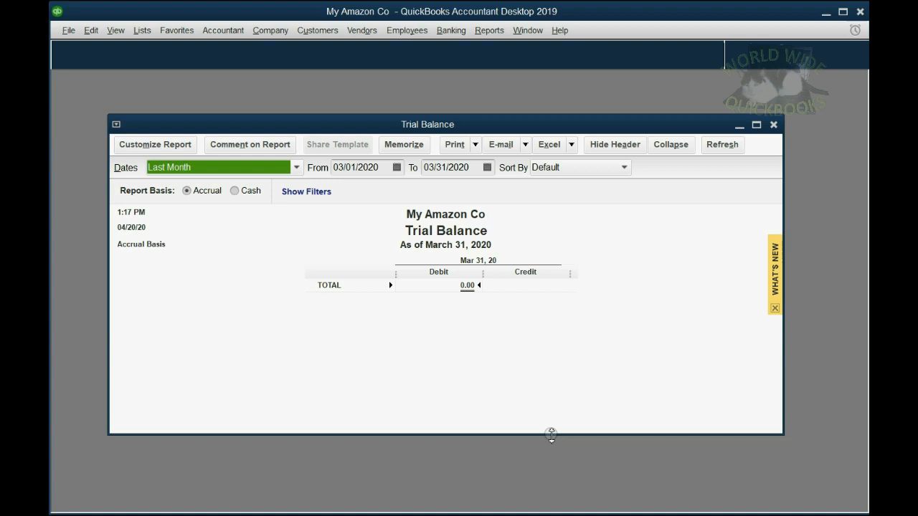
Step: Set the Trial Balance report's date range to All and move its window just below the icon bar
click(260, 171)
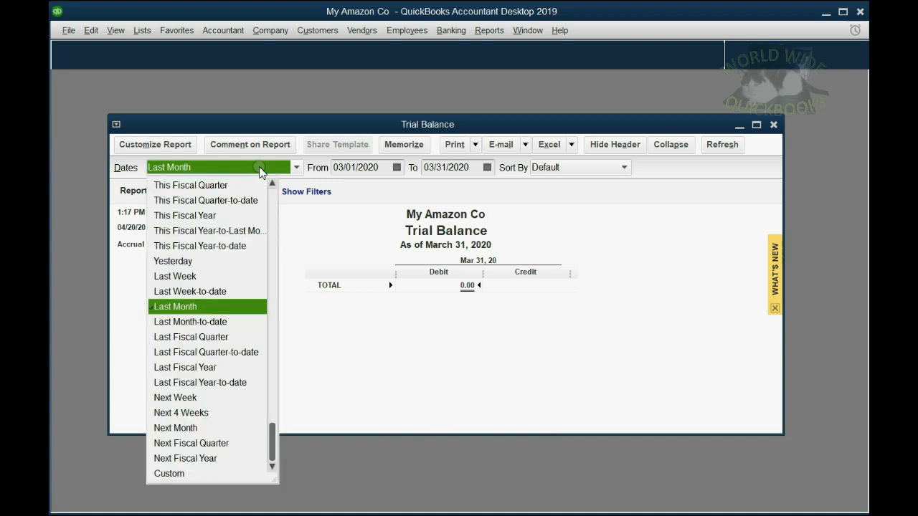
drag(272, 443, 271, 191)
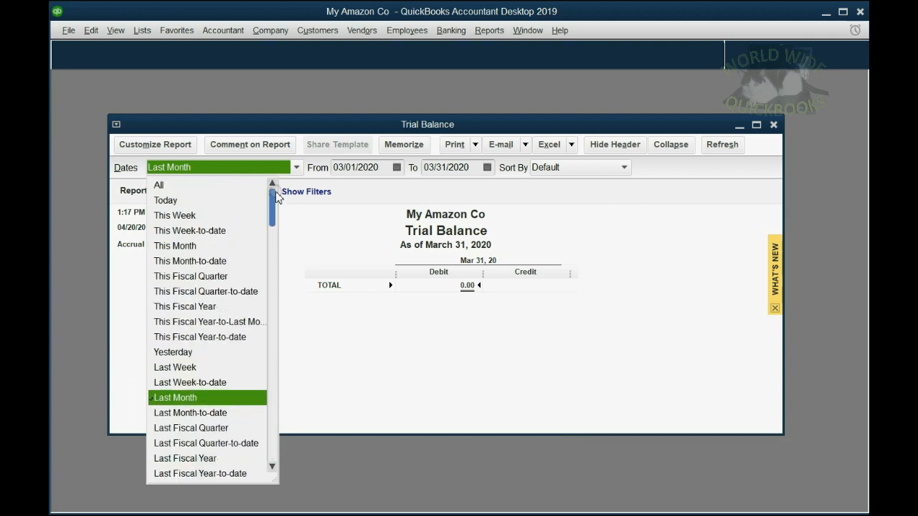
click(198, 185)
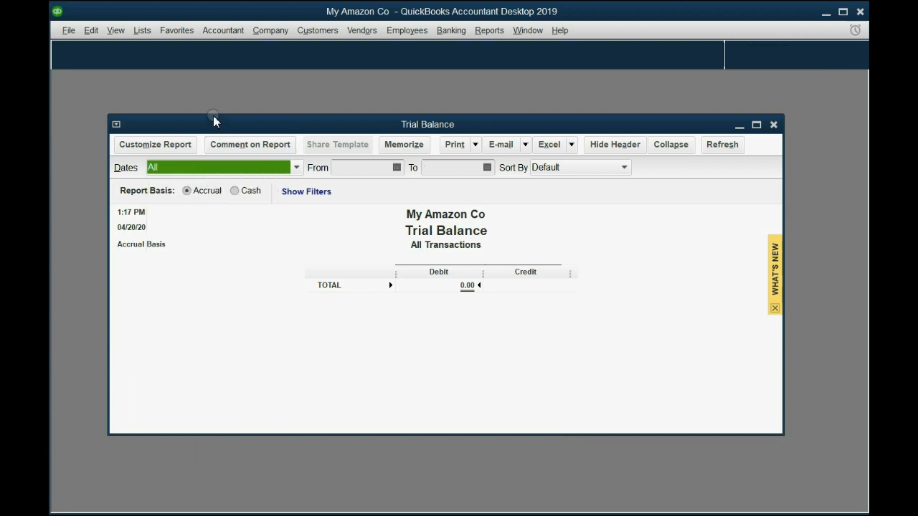
drag(222, 123, 182, 94)
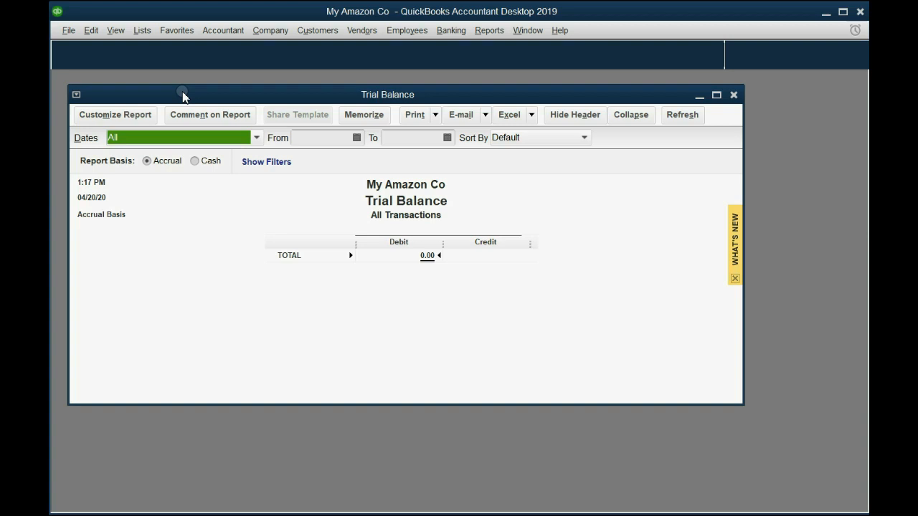
Step: Add the Trial Balance report to the icon bar, labelled and described as Trial Balance
click(115, 31)
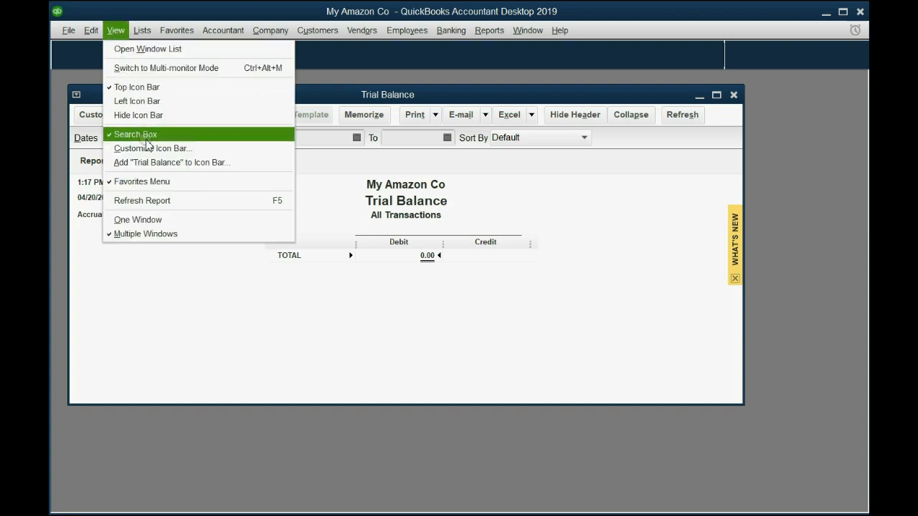
click(151, 162)
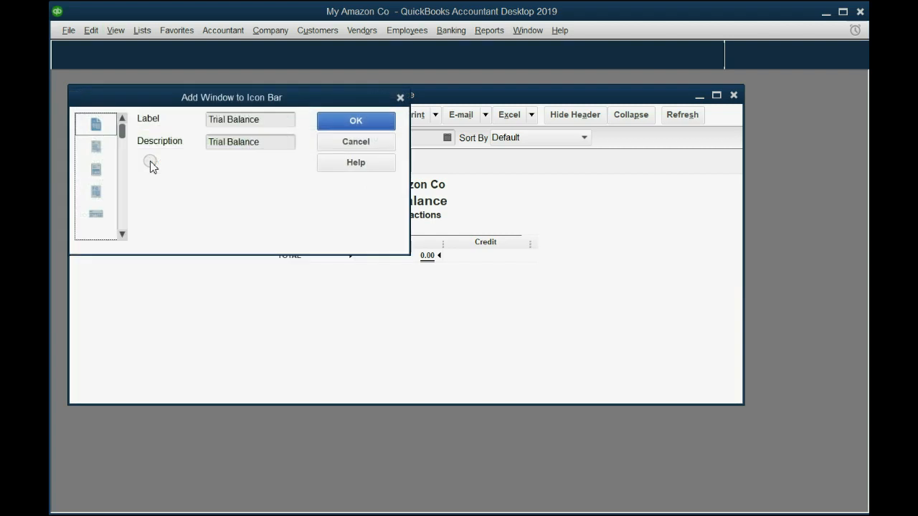
click(329, 123)
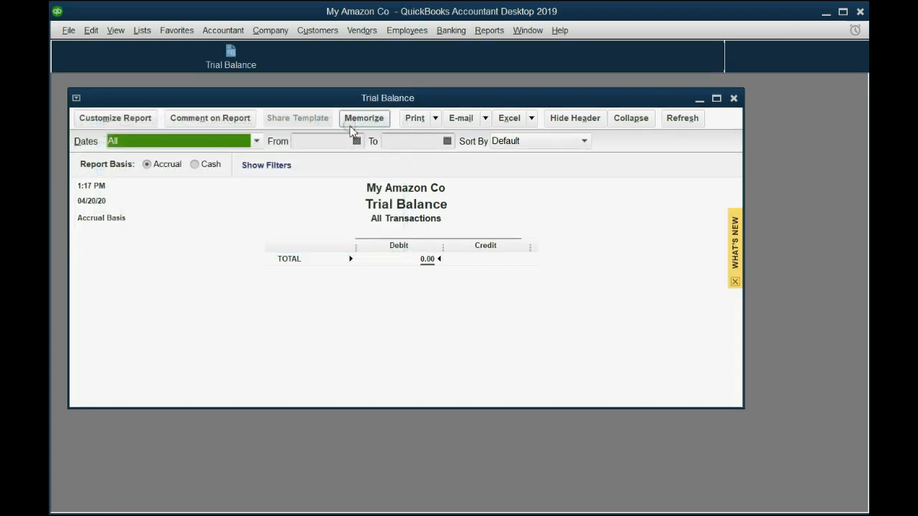
Step: Close the Trial Balance report with future memorize messages turned off, and test its icon bar shortcut by reopening and closing the report
click(733, 97)
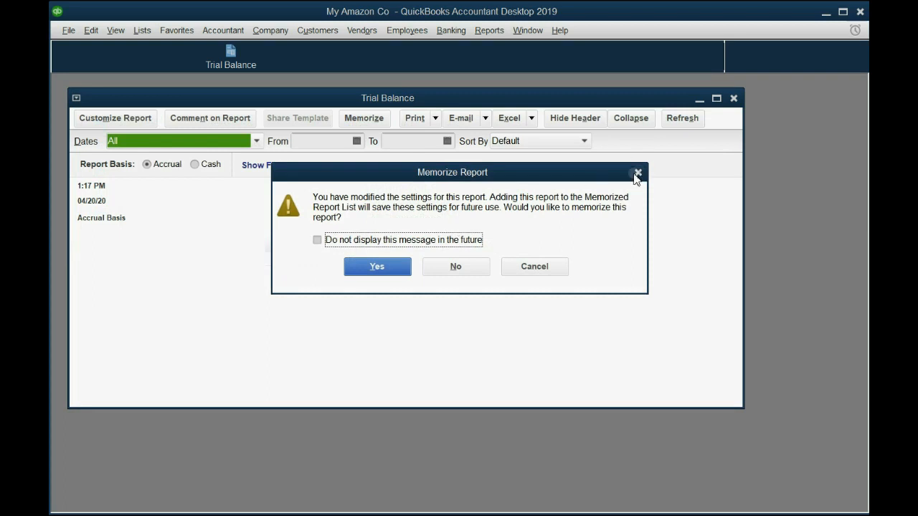
click(404, 241)
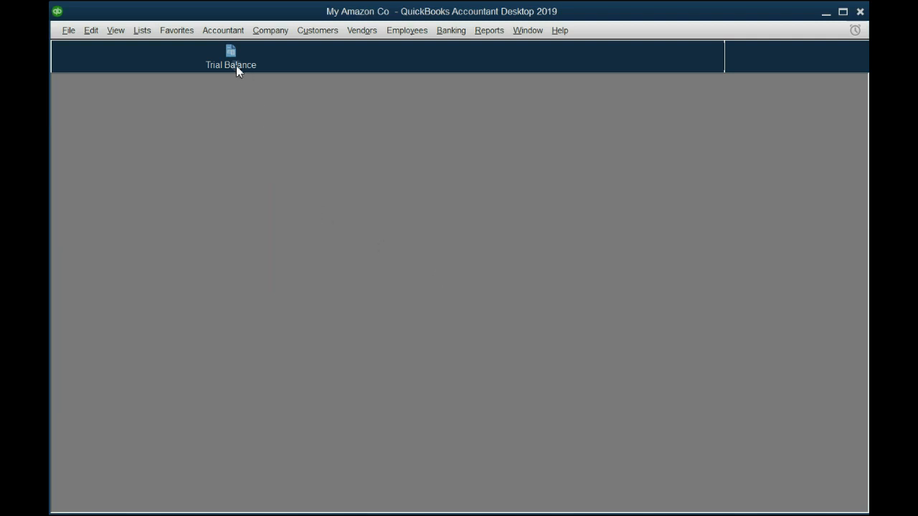
click(230, 61)
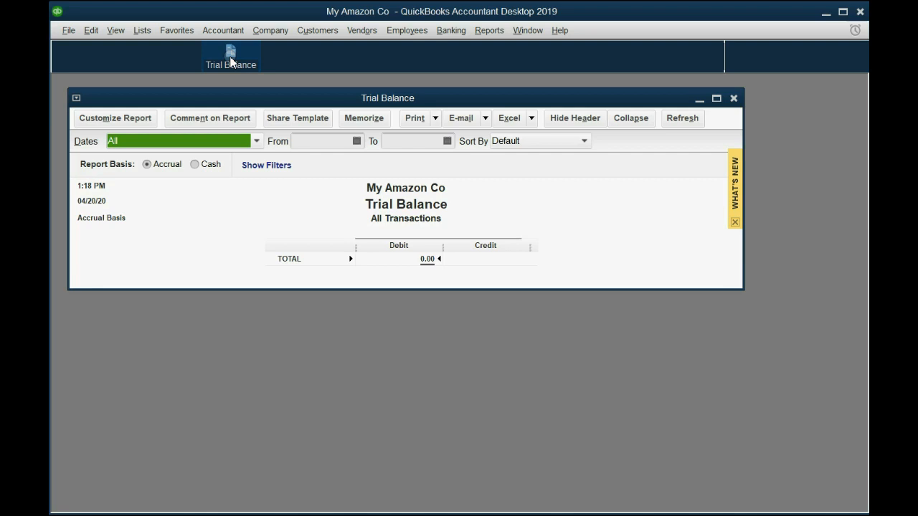
click(733, 98)
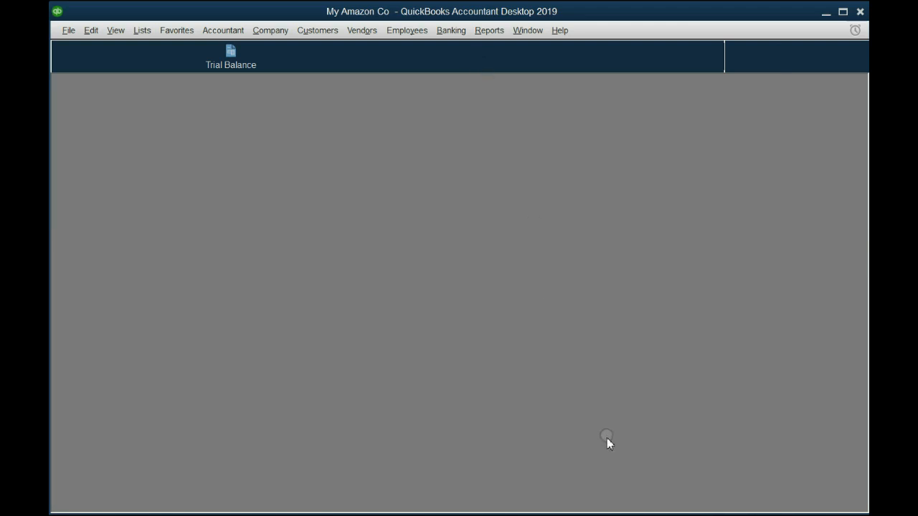
Step: Open the Profit & Loss Standard report, set its date range to All, and enlarge its window
click(484, 33)
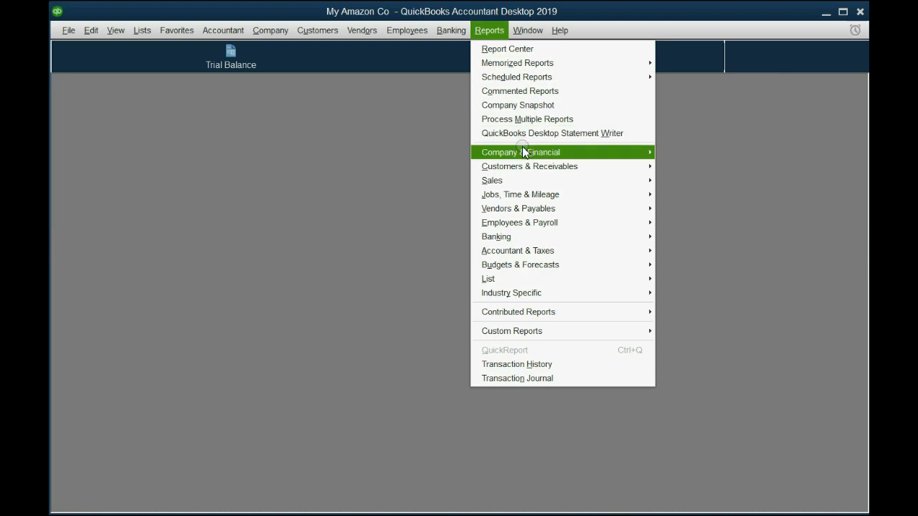
mouse_move(525, 153)
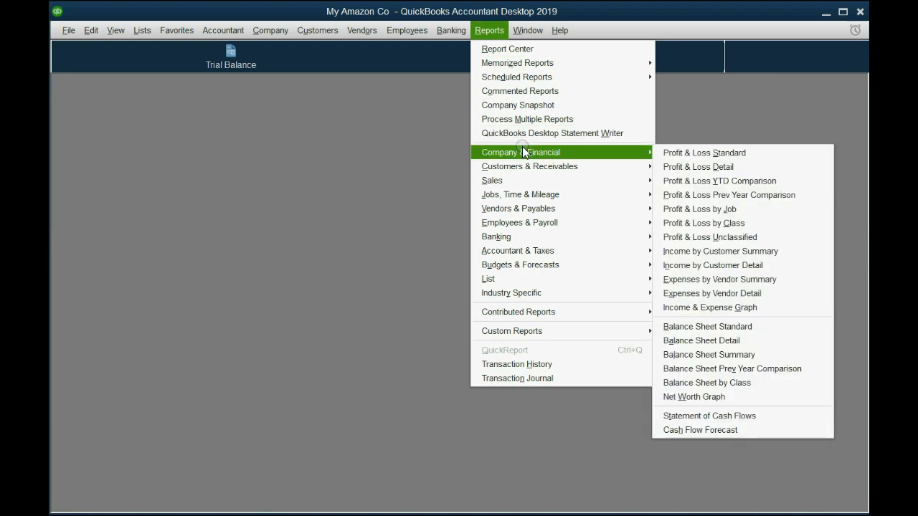
click(674, 154)
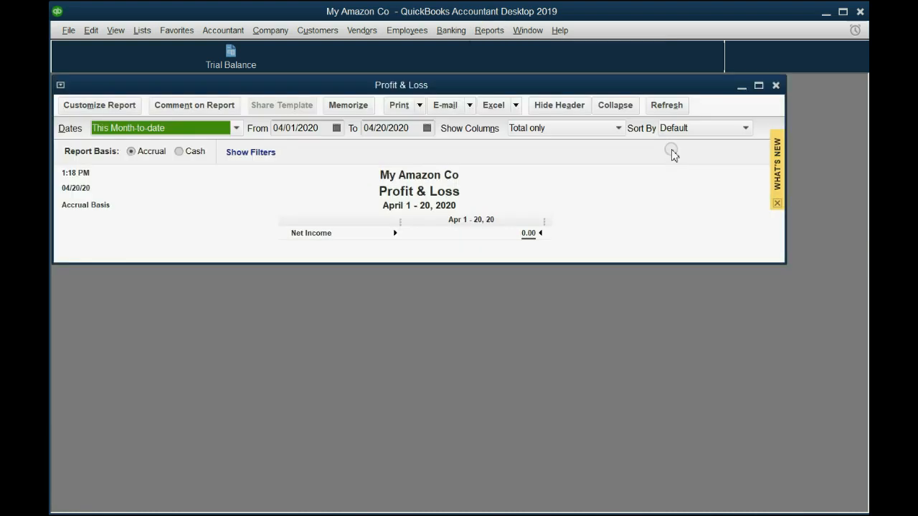
click(237, 129)
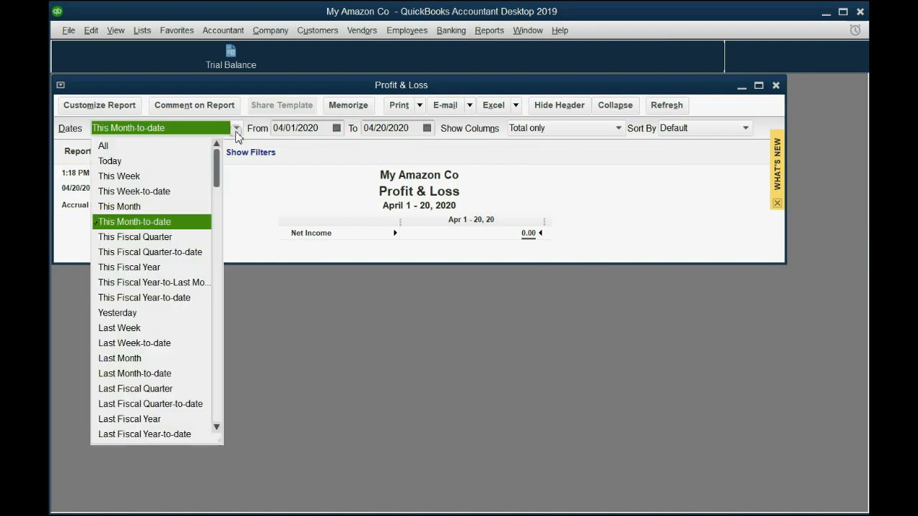
click(133, 147)
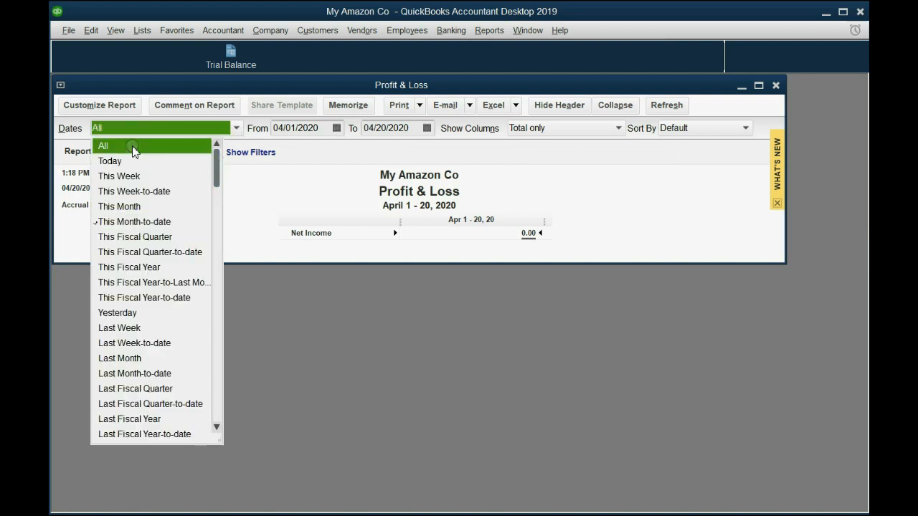
click(132, 147)
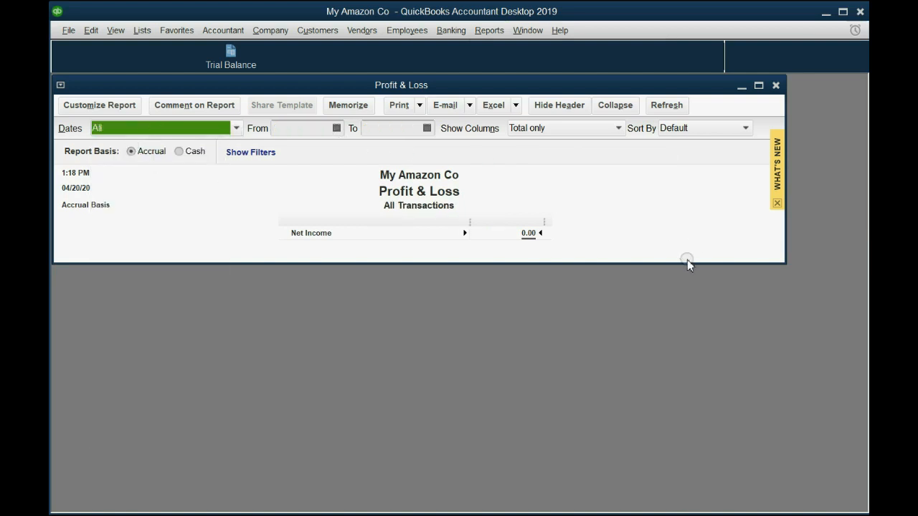
drag(688, 264, 686, 479)
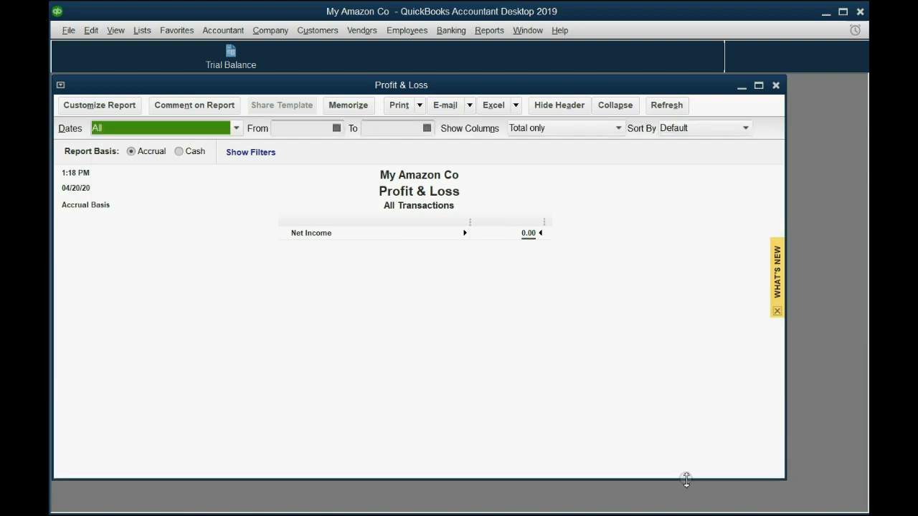
Step: Add the Profit & Loss report to the icon bar under the label Profit & Loss, and close the report
click(116, 31)
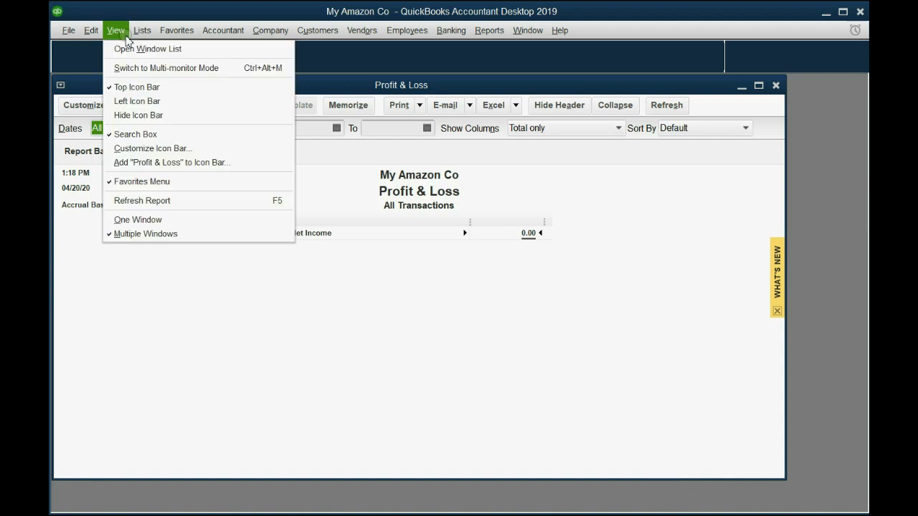
click(165, 164)
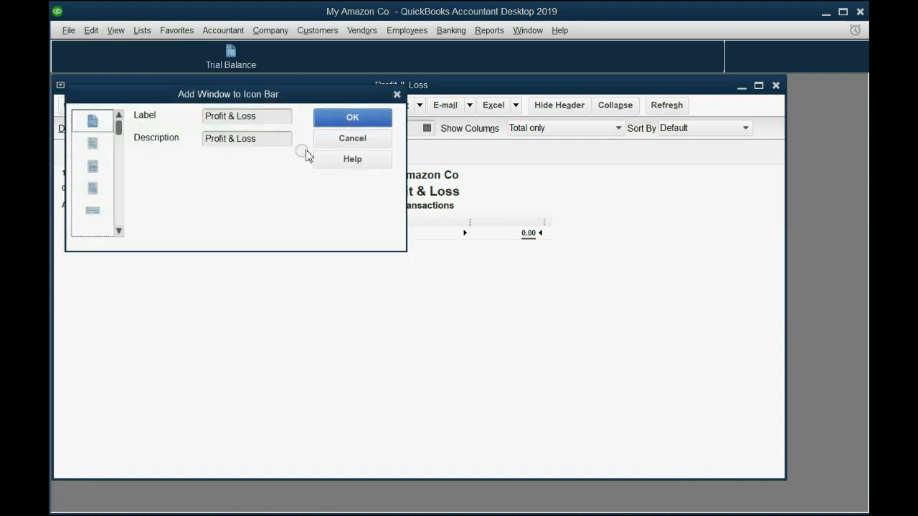
click(350, 121)
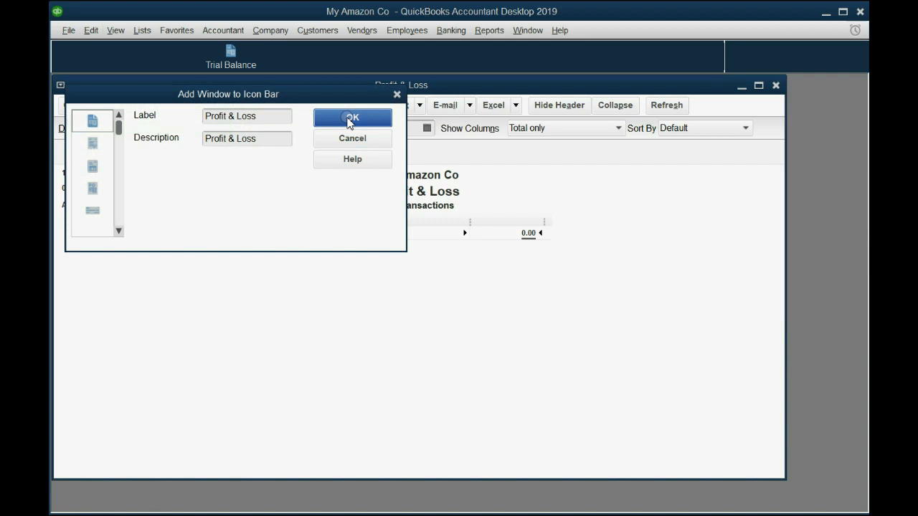
click(775, 85)
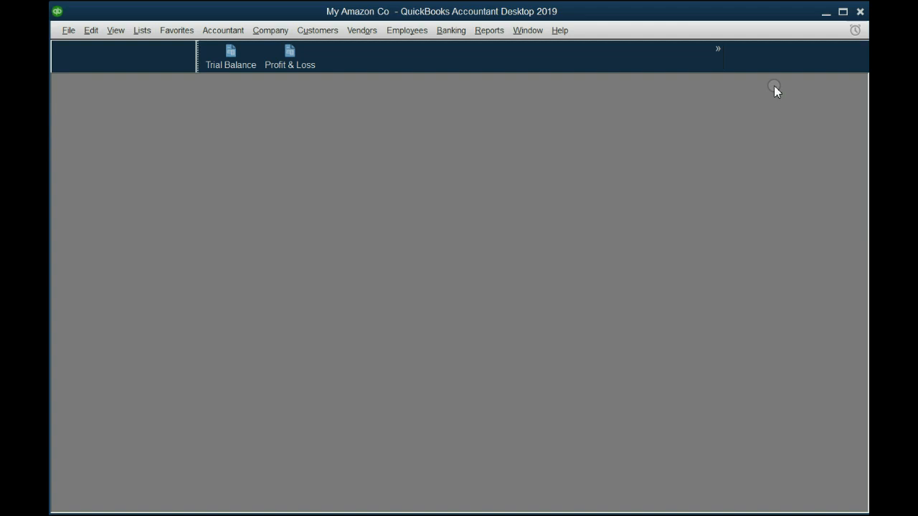
Step: Add the Make Deposits window to the icon bar with the label Deposit, and close the window
click(452, 31)
click(452, 110)
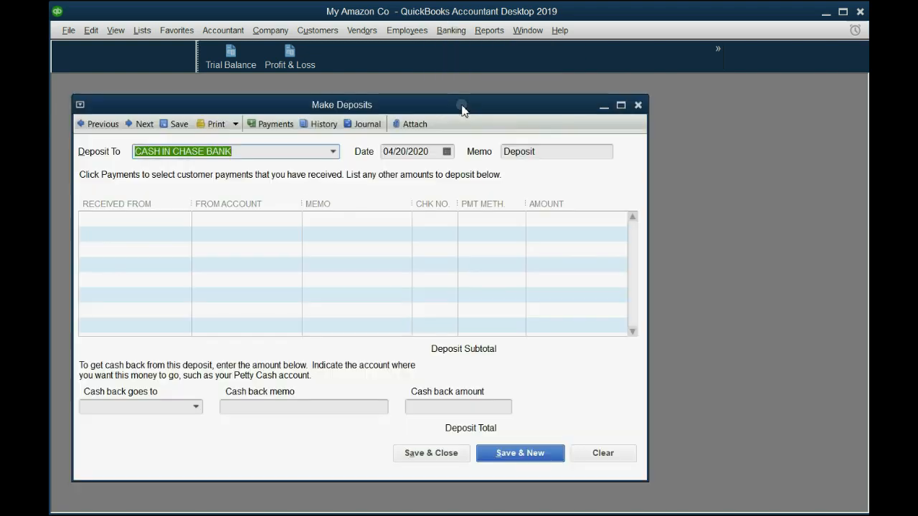
drag(463, 109, 472, 108)
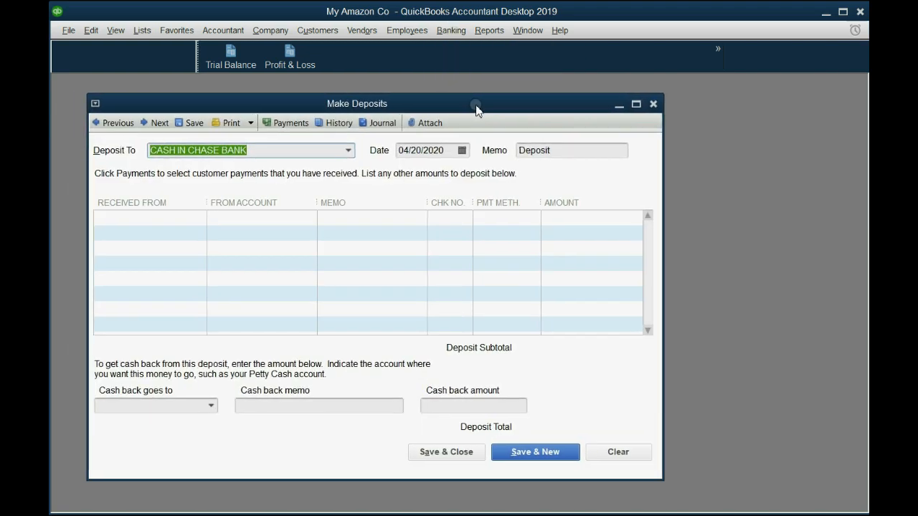
click(116, 30)
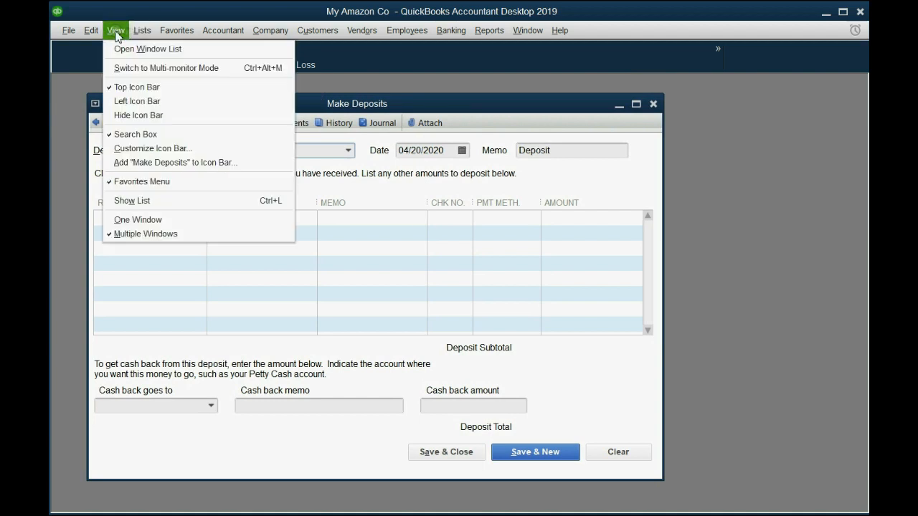
click(158, 162)
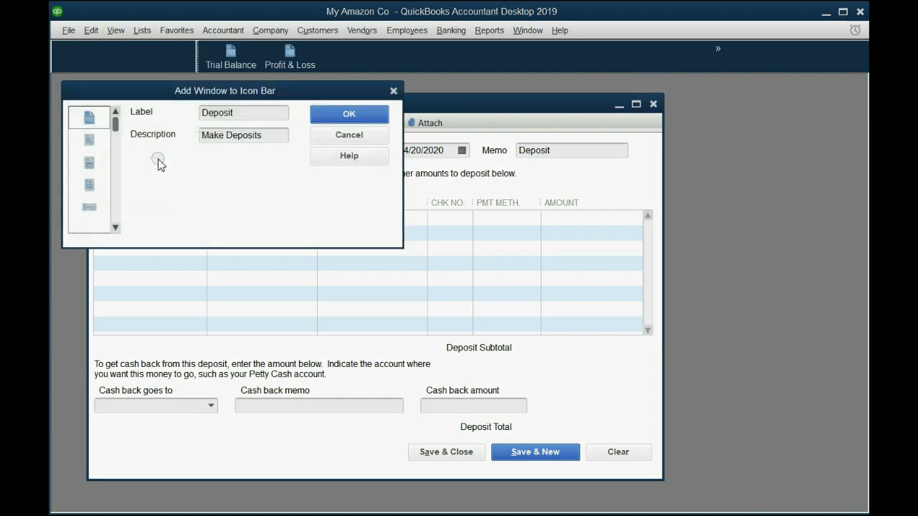
click(355, 115)
click(652, 104)
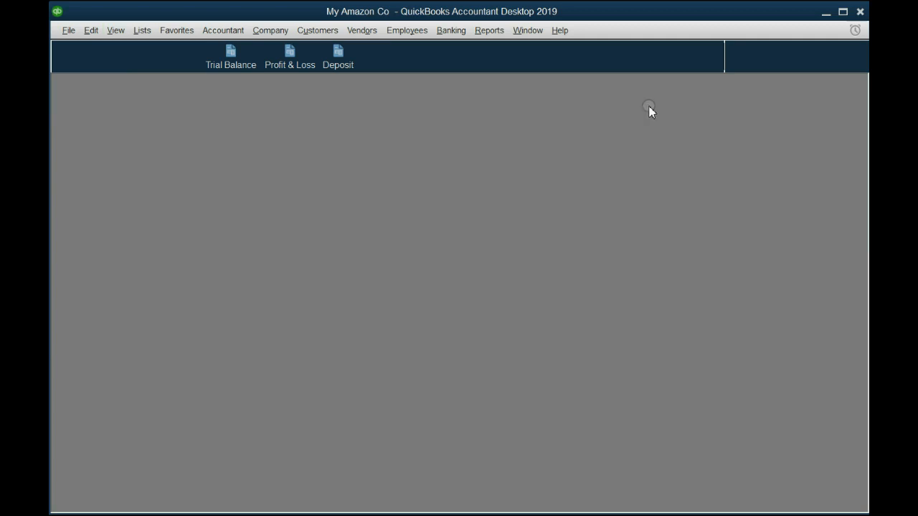
Step: Add the Write Checks window to the icon bar with the label Check and the description Write Checks, and close the window
click(451, 33)
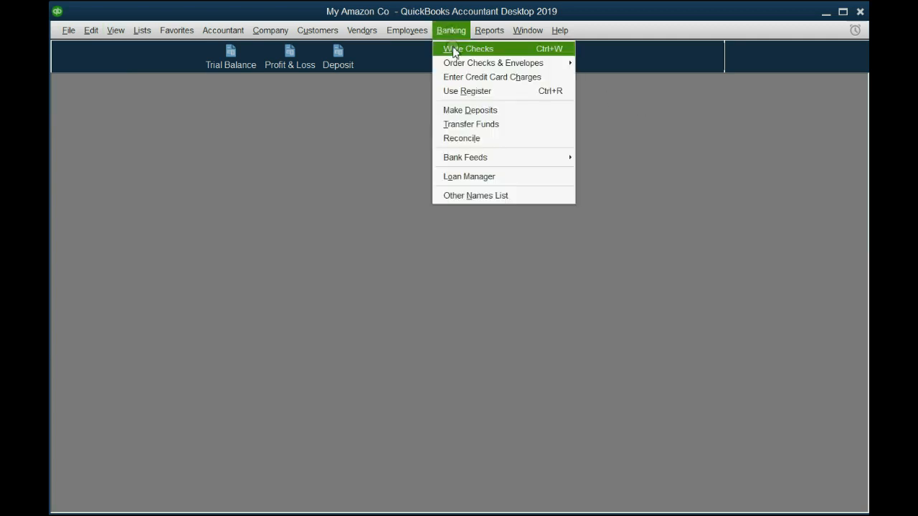
click(454, 48)
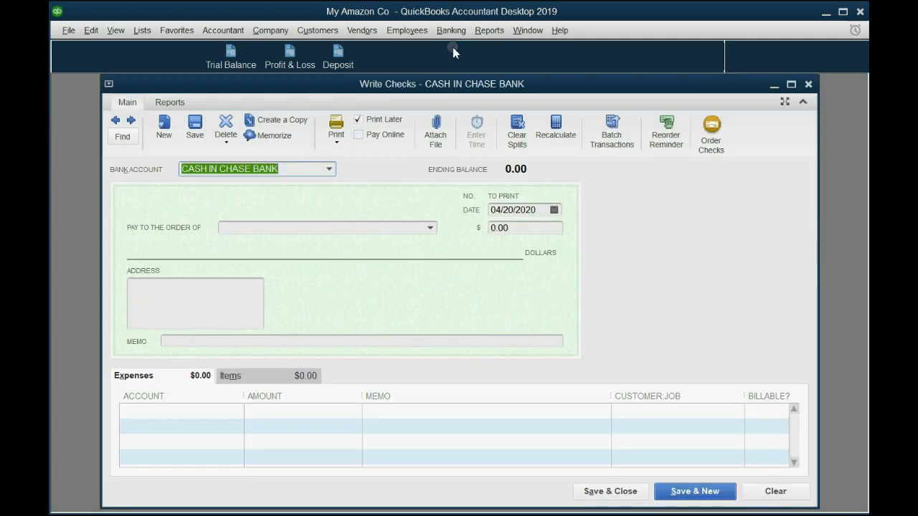
click(113, 31)
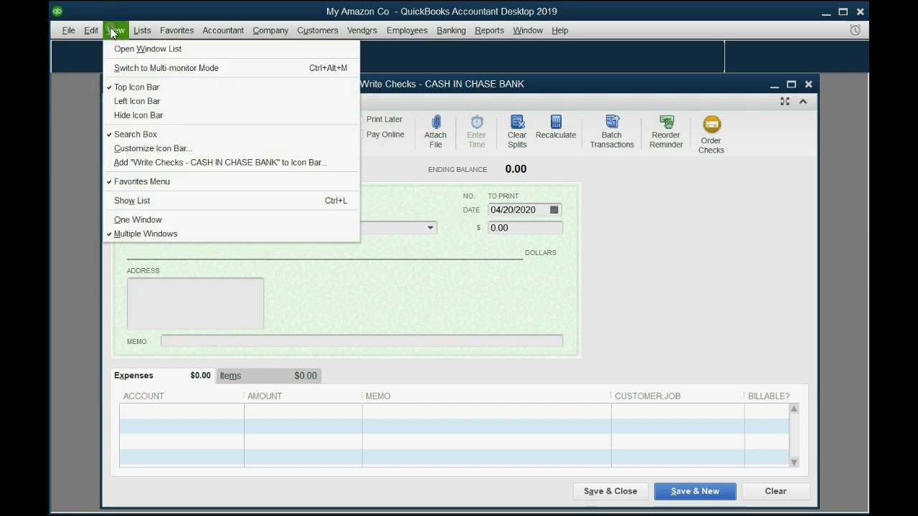
click(173, 162)
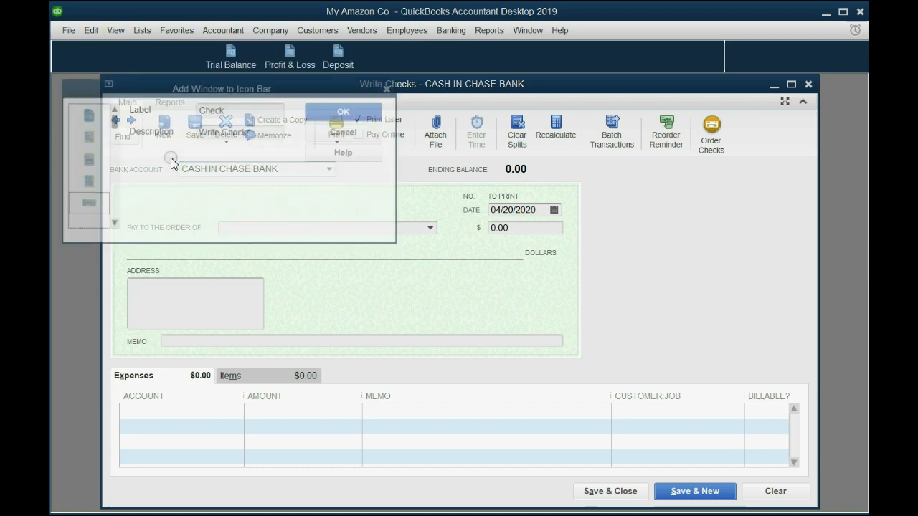
click(349, 113)
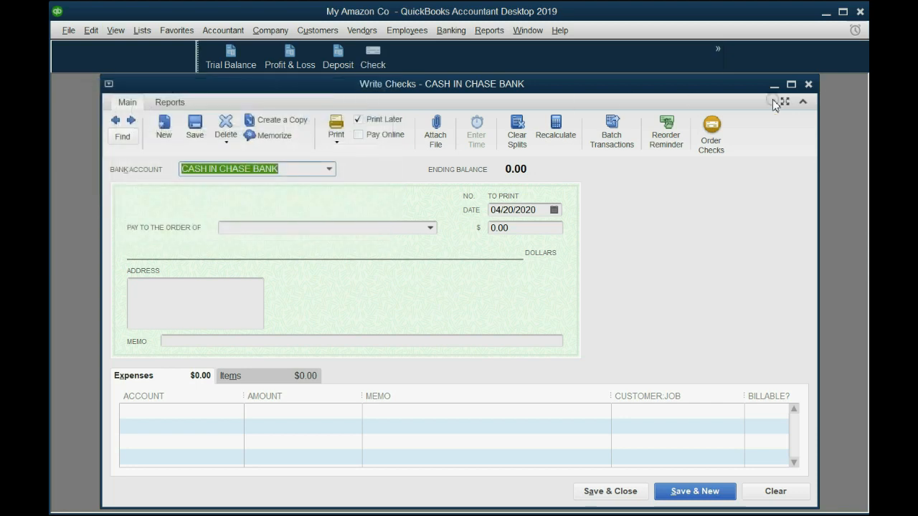
click(808, 84)
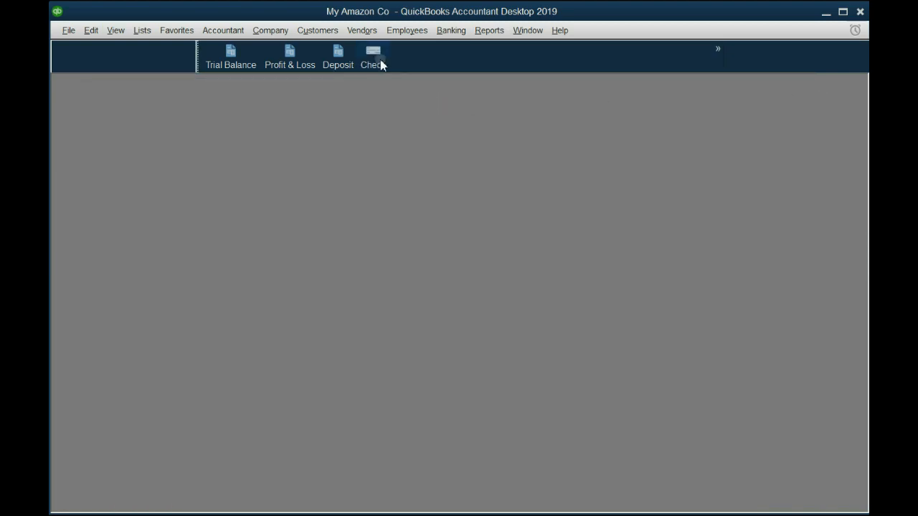
Step: Test the Check and Deposit icon bar shortcuts by opening the Write Checks and Make Deposits windows
click(372, 57)
click(808, 84)
click(339, 57)
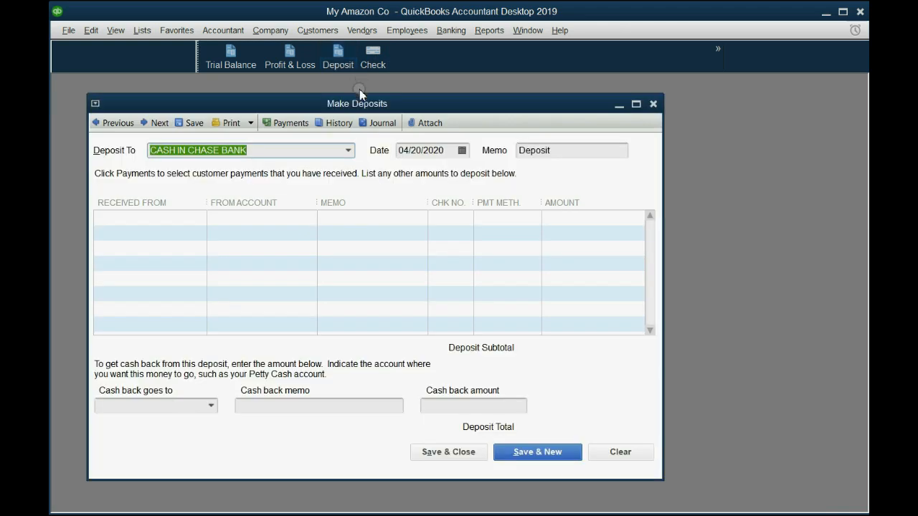
drag(365, 108, 379, 108)
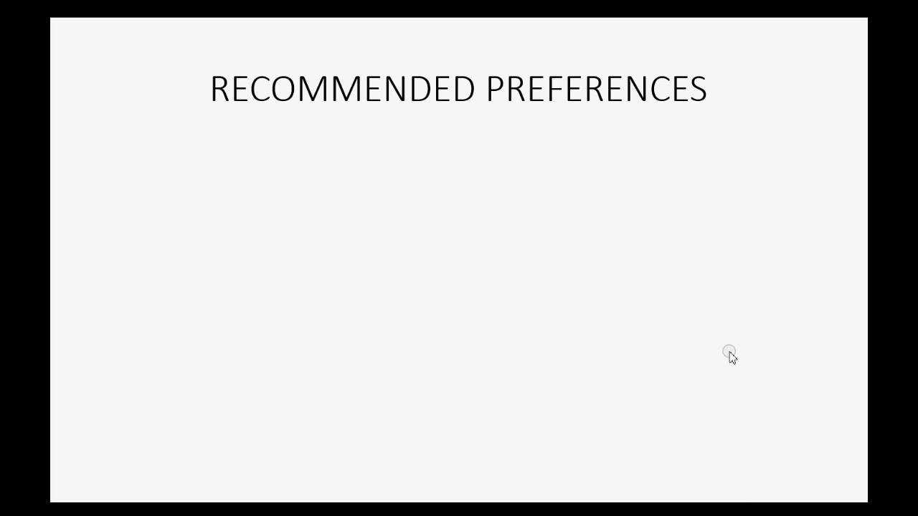
Step: Turn off both the past and future transaction date warnings in the Accounting company preferences, and save the changes
click(684, 514)
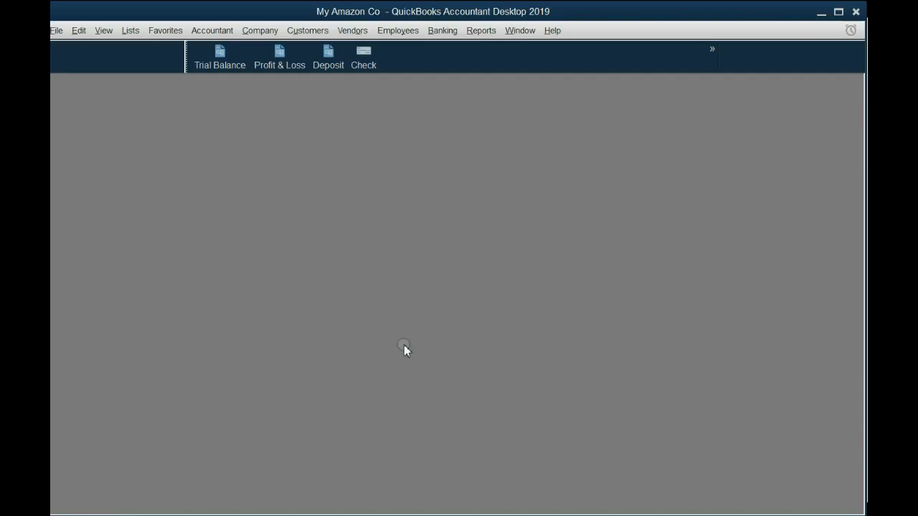
click(80, 32)
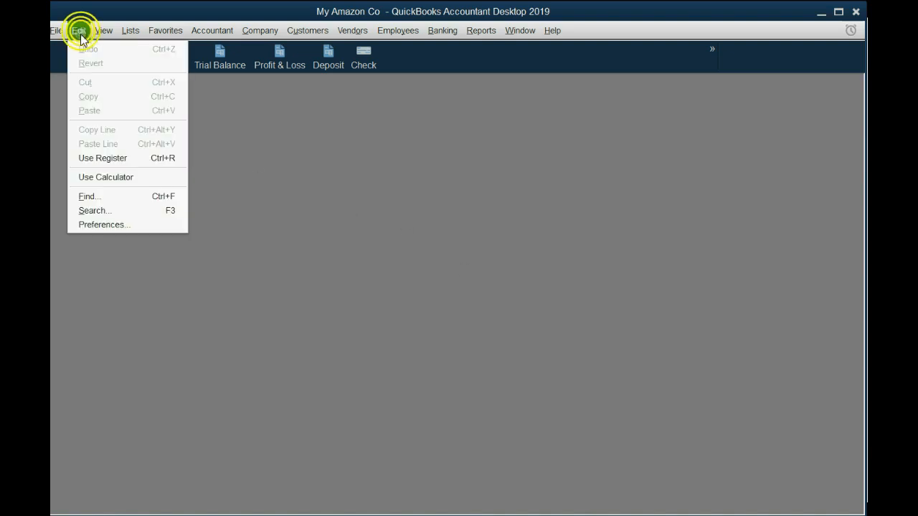
click(107, 227)
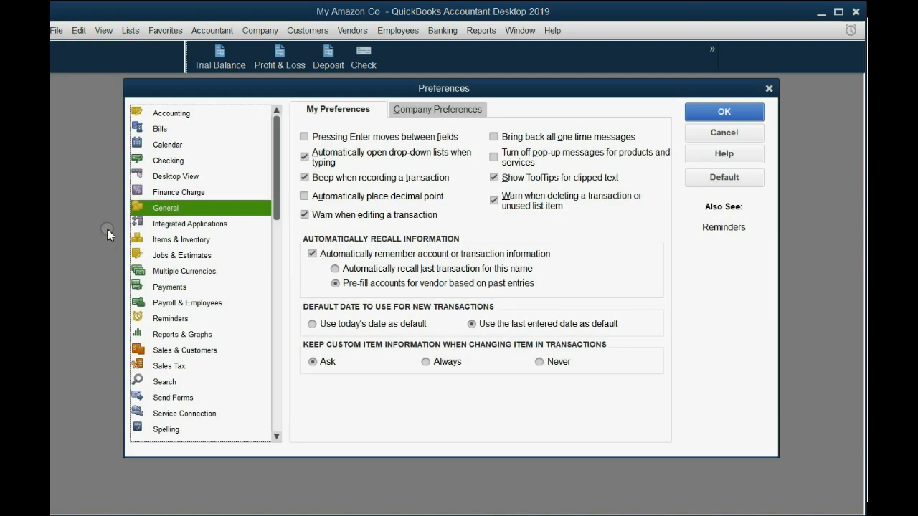
click(190, 114)
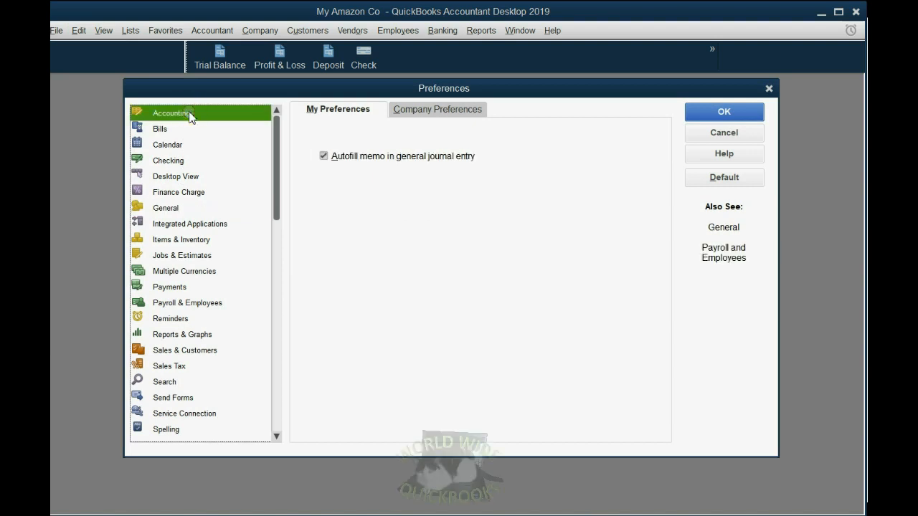
click(427, 113)
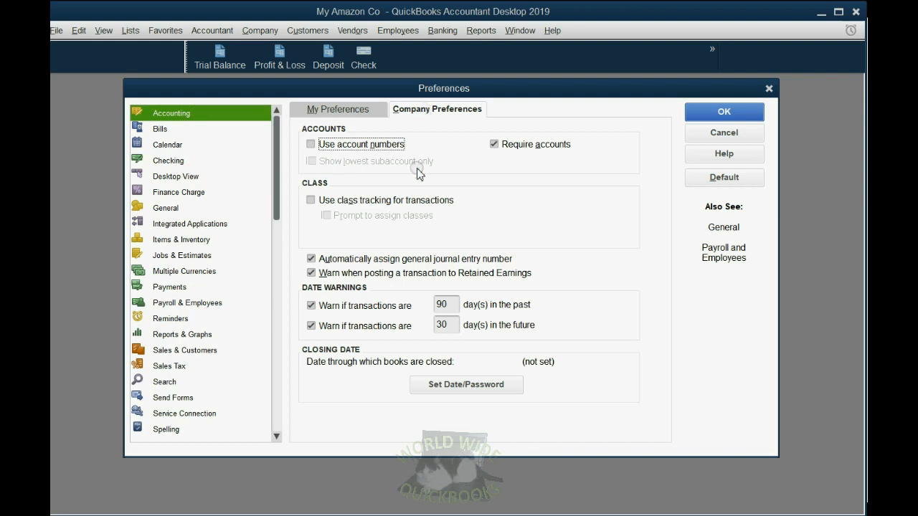
click(313, 305)
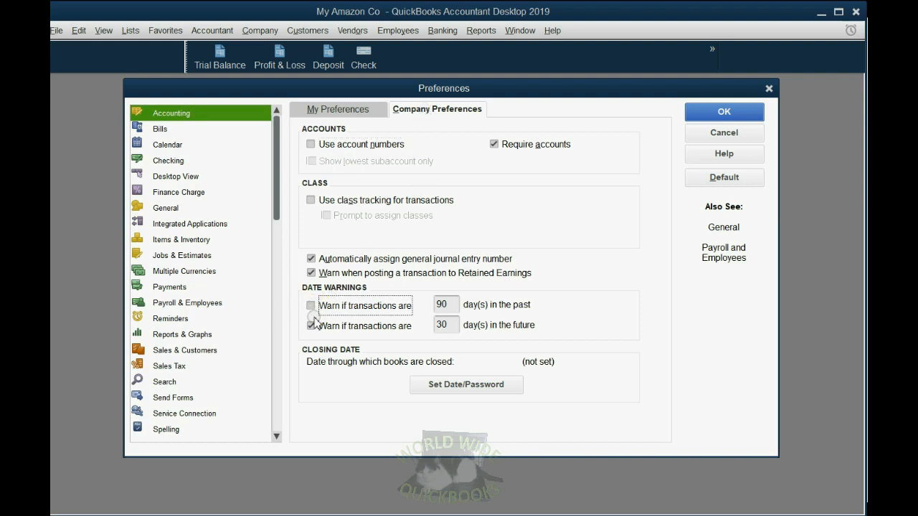
click(310, 325)
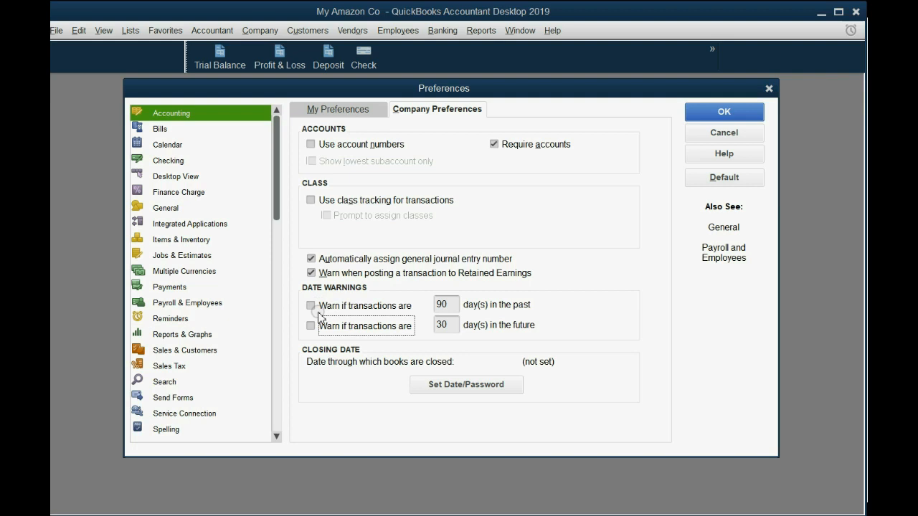
click(176, 176)
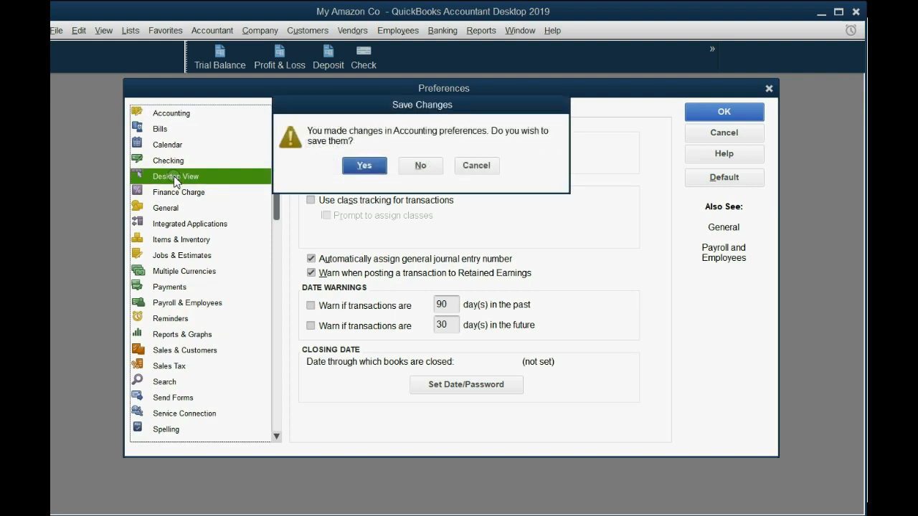
click(351, 166)
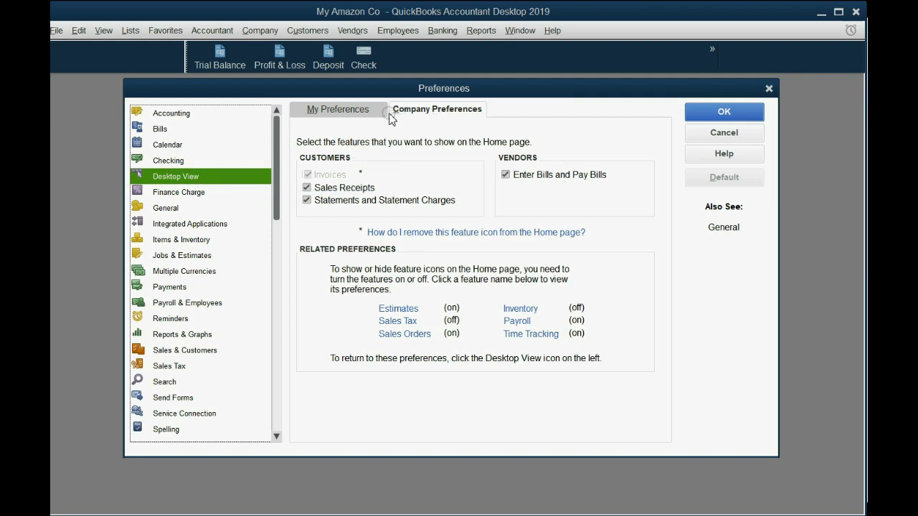
Step: In the personal Desktop View preferences, disable showing the Home page when opening a company file, choose Don't save the desktop, and save
click(360, 112)
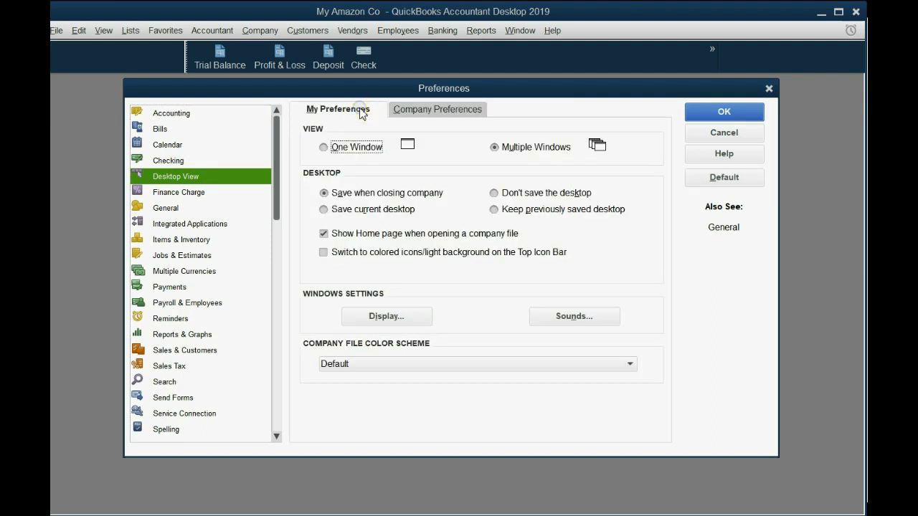
click(323, 237)
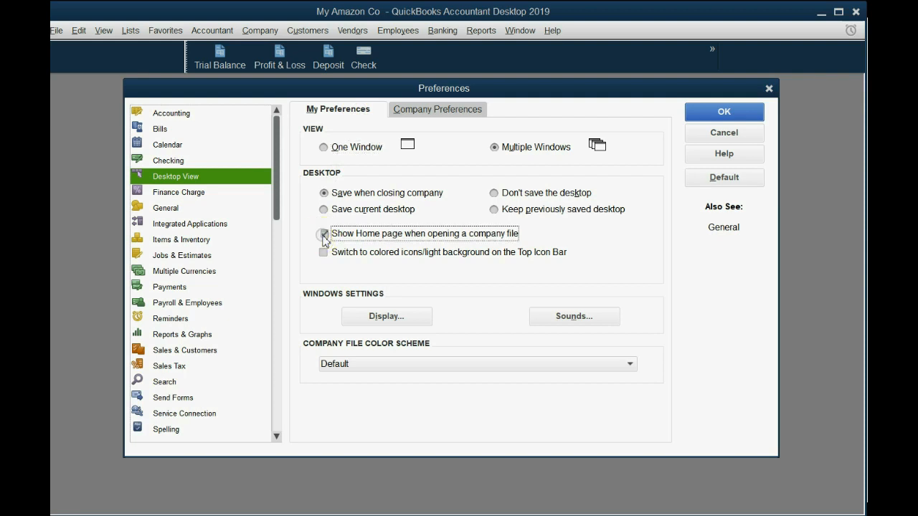
click(323, 235)
click(496, 194)
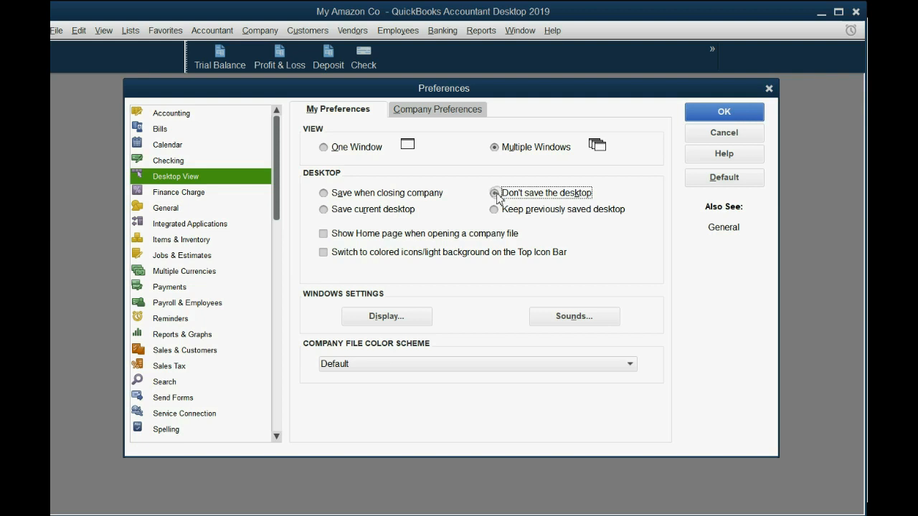
click(173, 214)
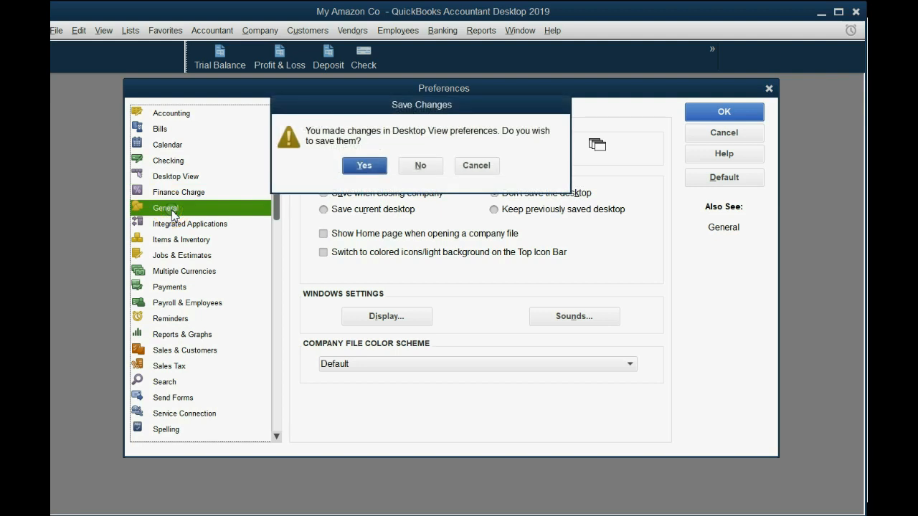
click(364, 172)
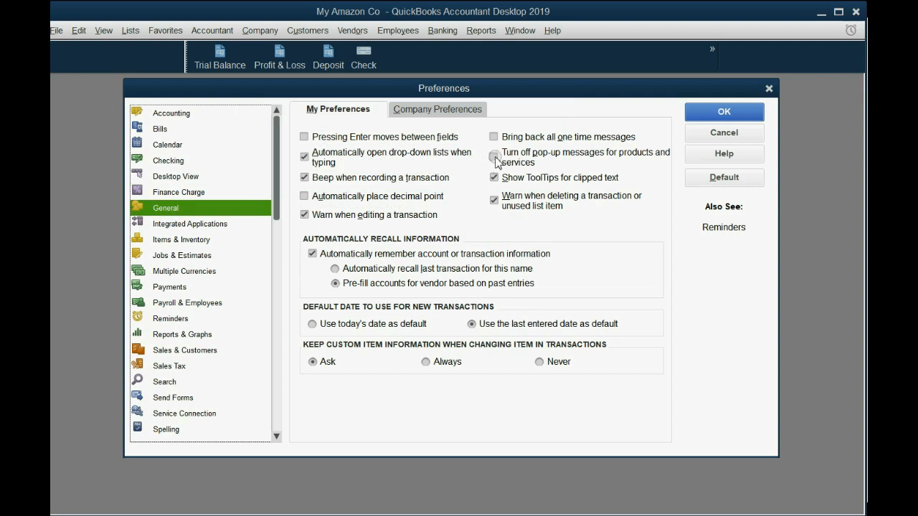
Step: Turn off pop-up messages for products and services in the personal General preferences, and save the changes
click(494, 157)
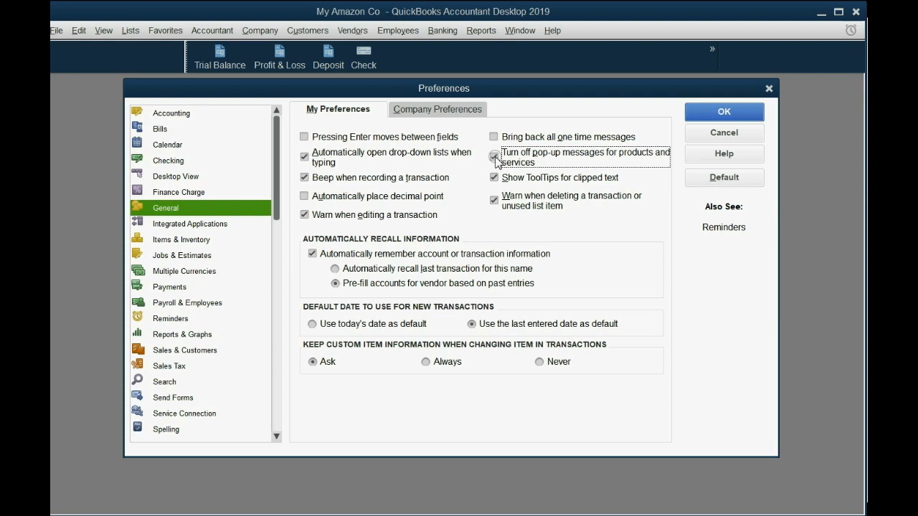
click(494, 157)
click(165, 335)
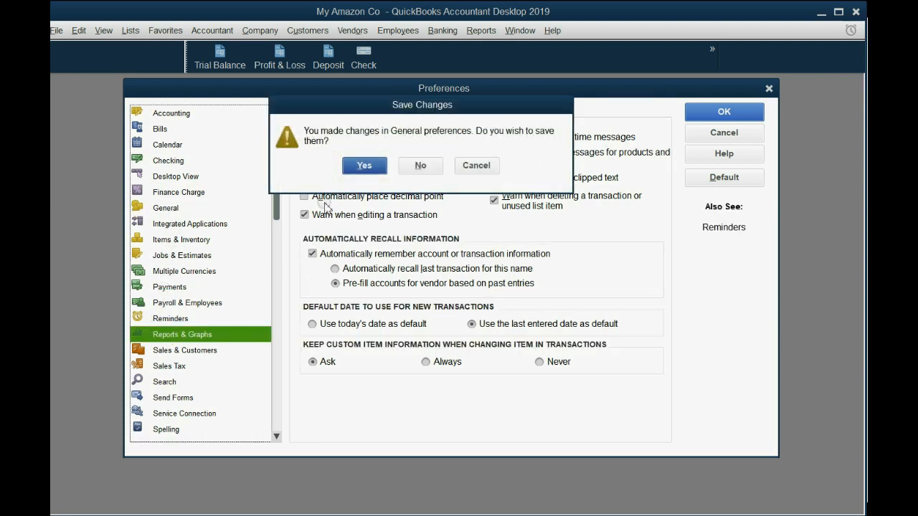
click(358, 166)
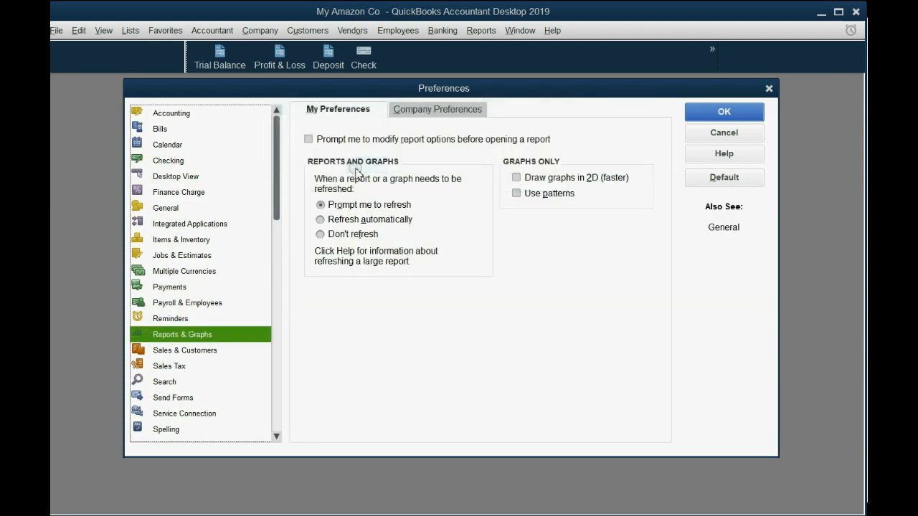
Step: Set reports and graphs to refresh automatically in the personal Reports & Graphs preferences, and confirm the preferences
click(351, 221)
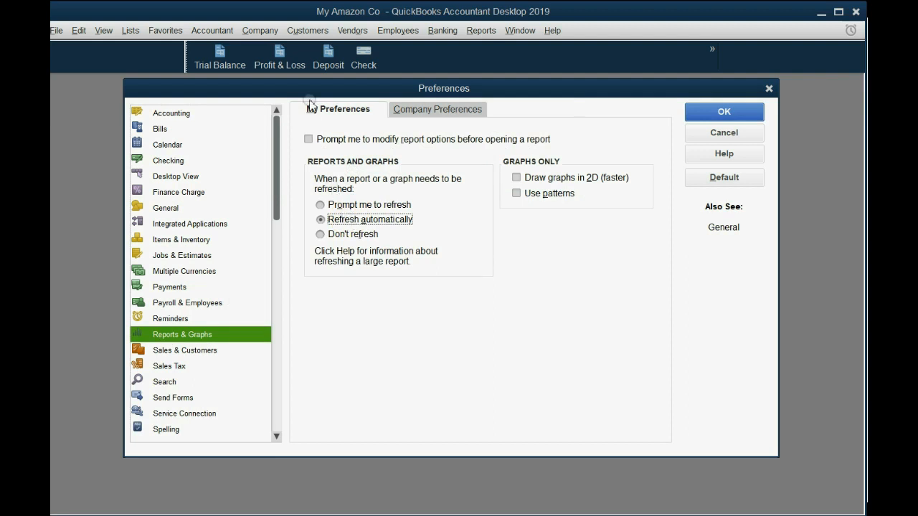
click(334, 83)
mouse_move(347, 87)
mouse_down()
mouse_move(361, 95)
mouse_move(351, 95)
mouse_up()
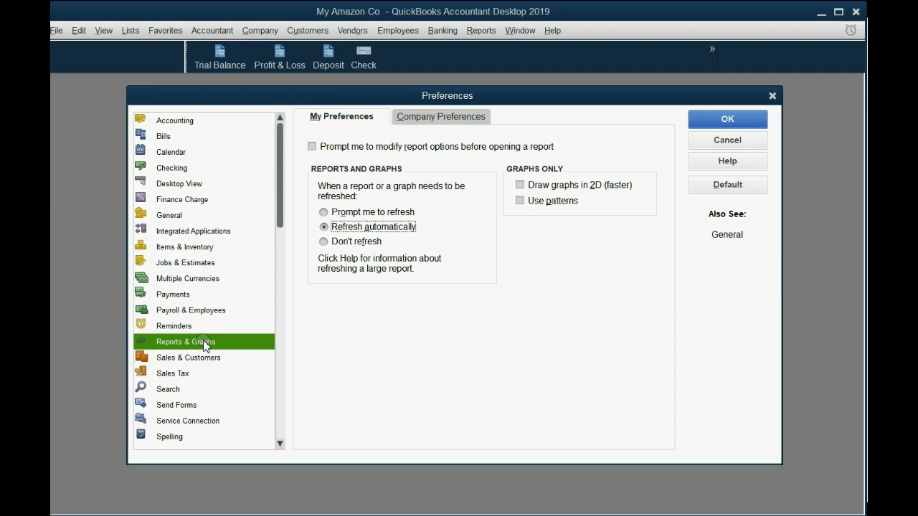
click(709, 118)
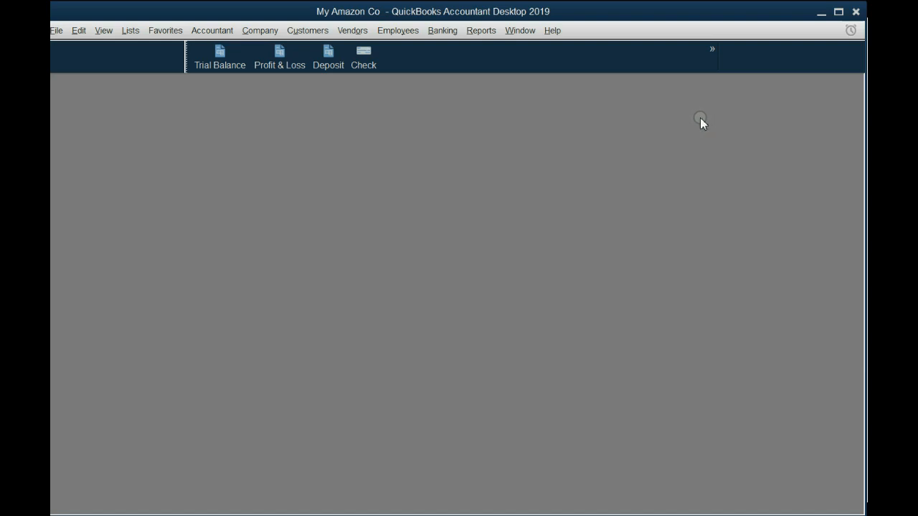
Step: Open the Profit & Loss report from its icon bar shortcut
click(303, 60)
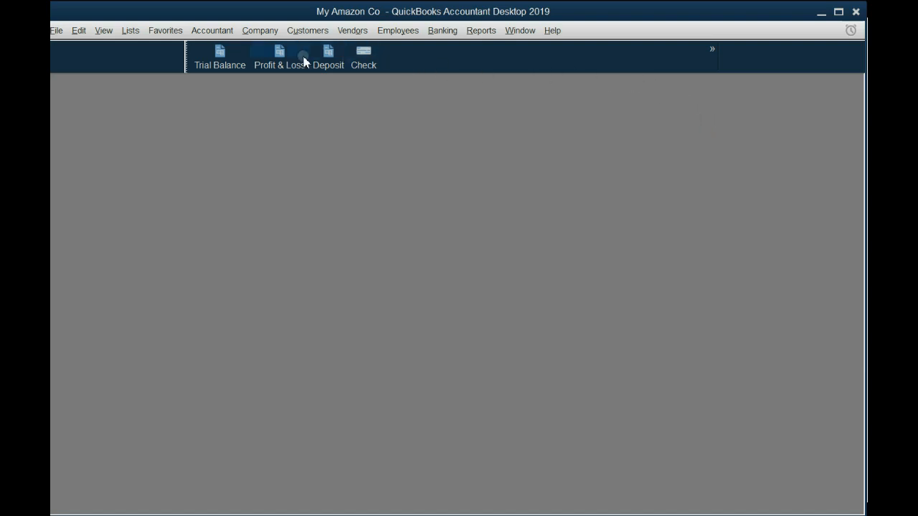